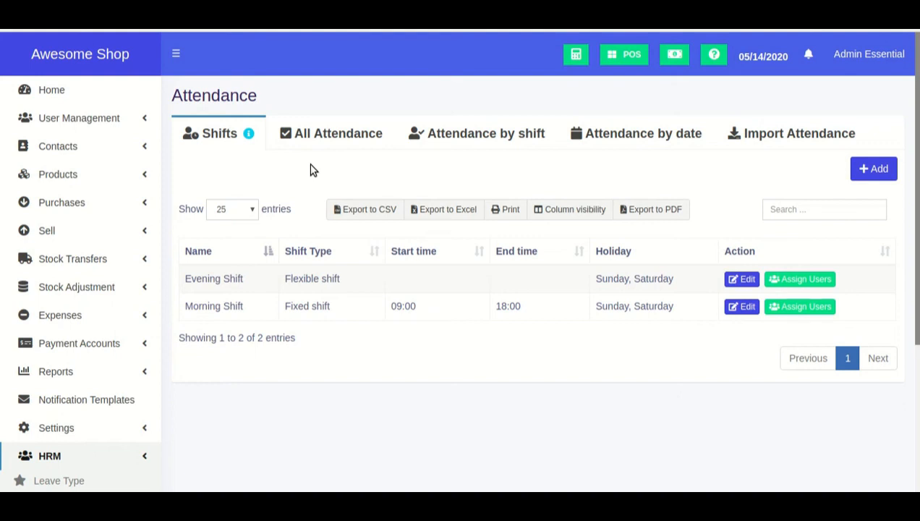
Step: Open the form for adding a new attendance shift
click(862, 172)
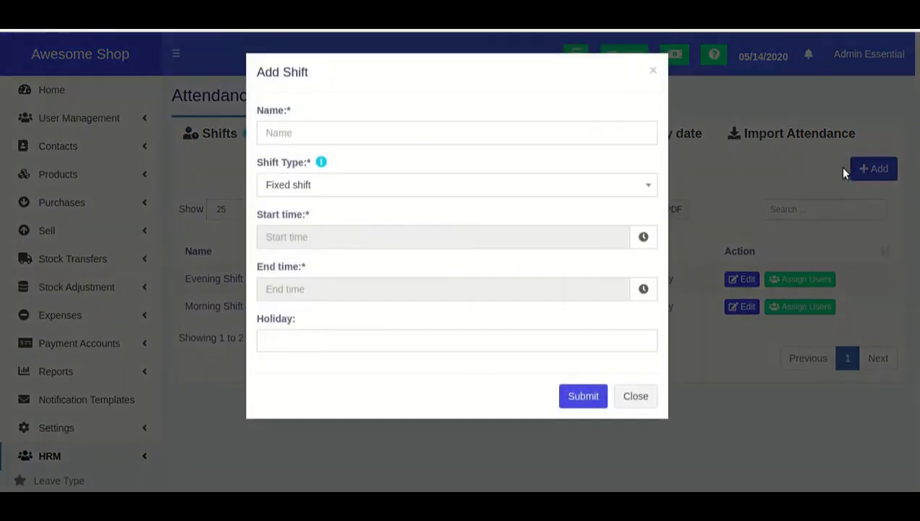
click(737, 161)
click(865, 173)
Step: Examine the available shift types and the shift type explanation in the new shift form
click(440, 182)
click(447, 168)
click(446, 183)
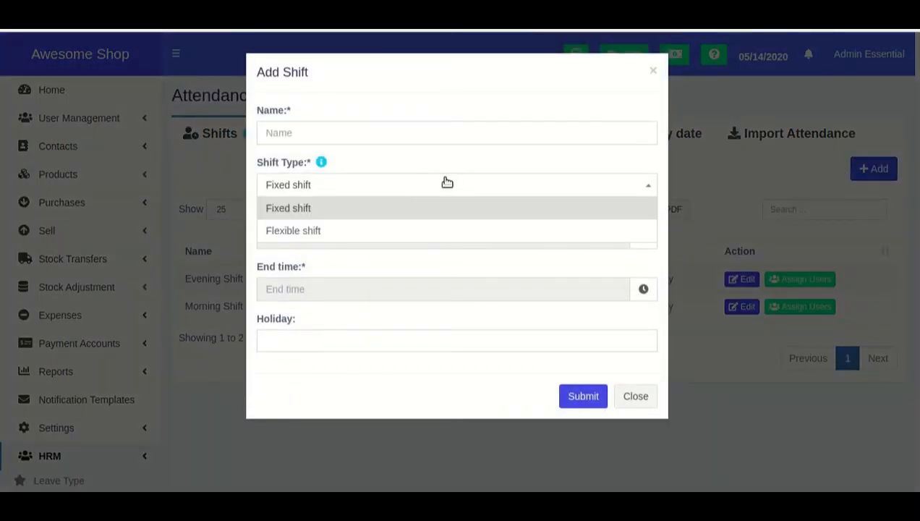
click(449, 172)
click(443, 184)
click(431, 175)
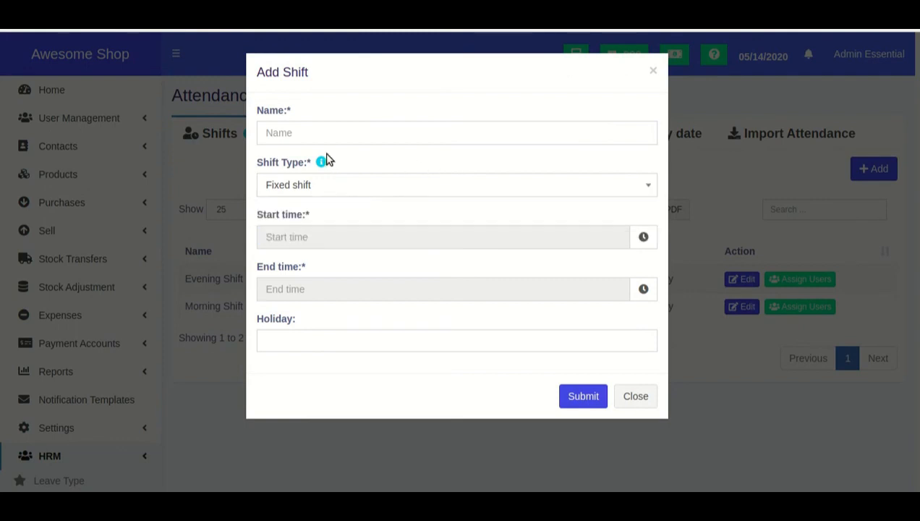
mouse_move(319, 154)
Step: Compare the time fields of both shift types by switching to Flexible shift and back to Fixed shift
click(365, 240)
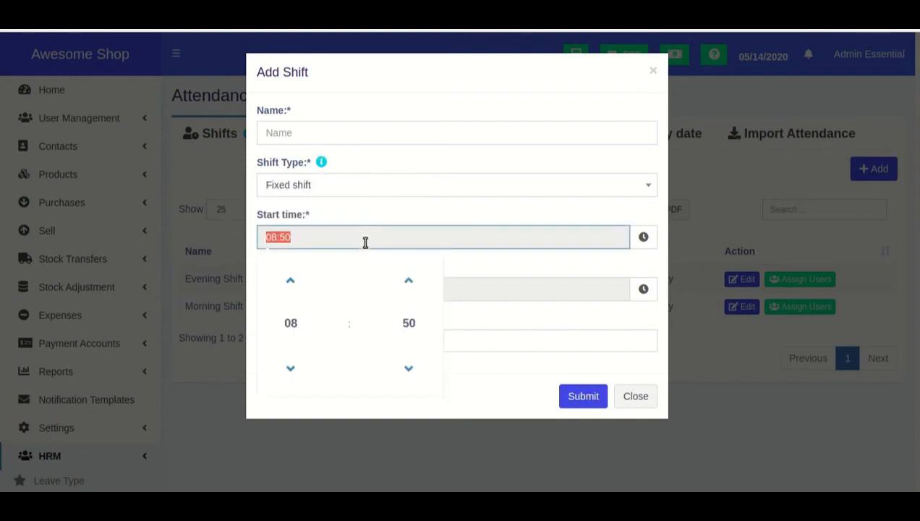
click(407, 217)
click(362, 288)
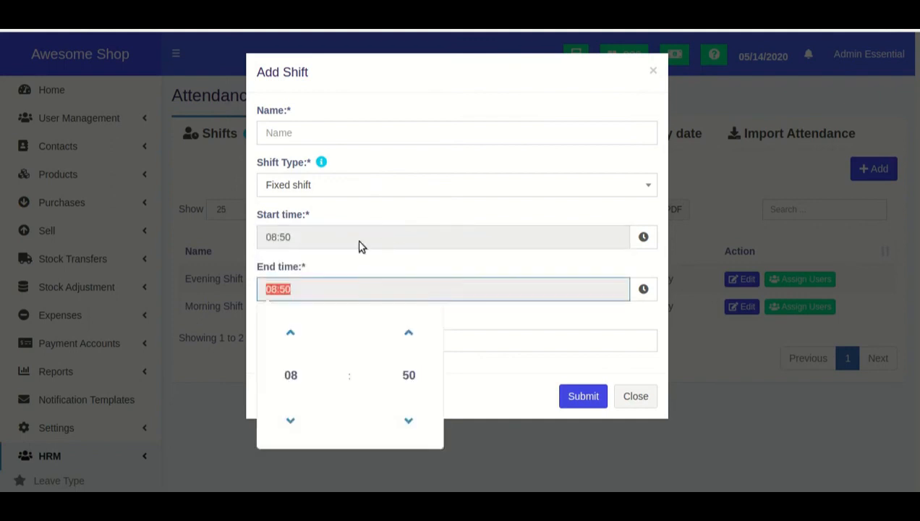
click(359, 185)
click(344, 231)
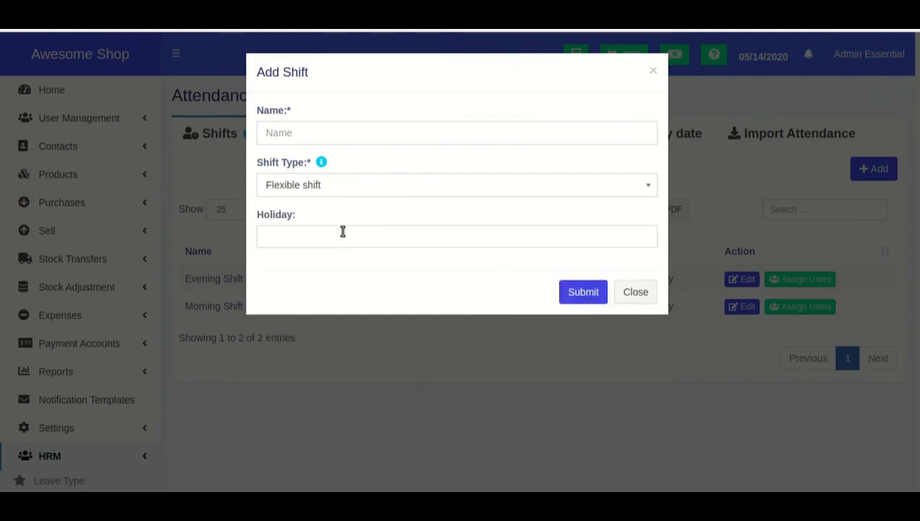
click(365, 198)
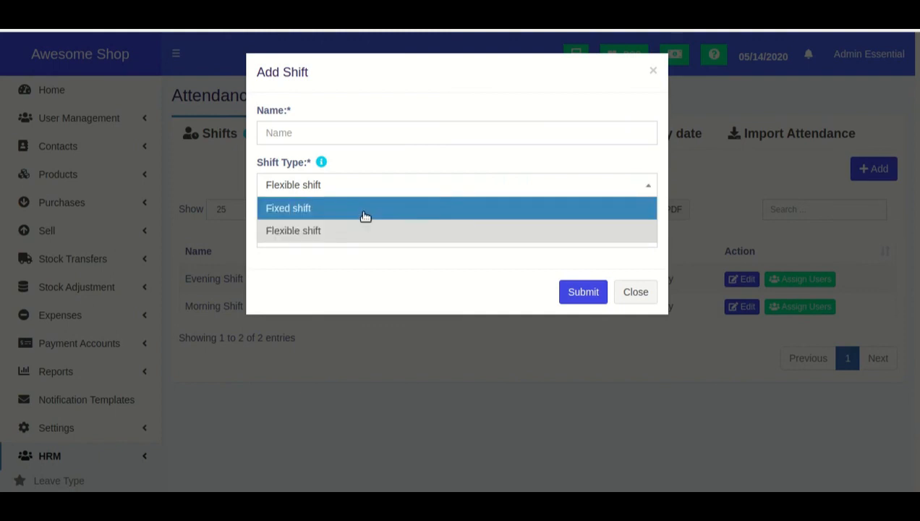
click(365, 214)
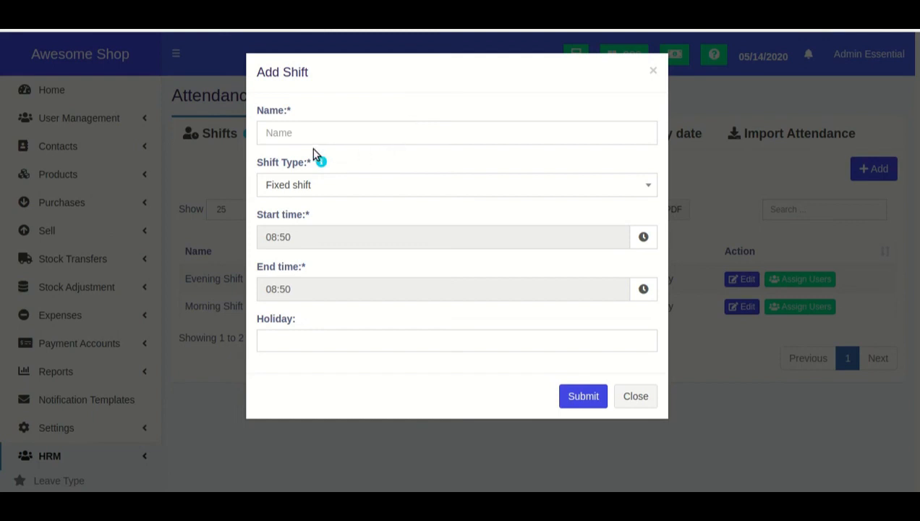
Step: Name the new shift "Demo Shift Fixed" and set its start time to 10:00
click(322, 130)
text(Demo Shift Fix)
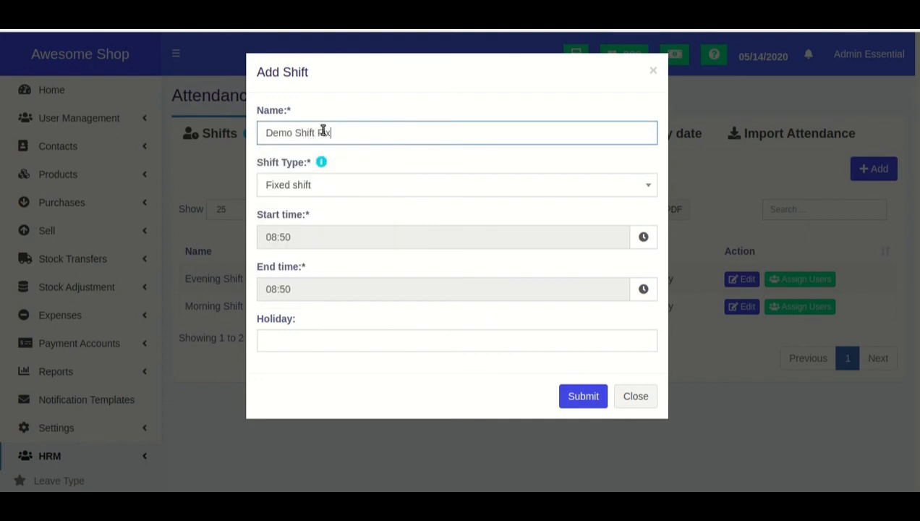
key(Tab)
key(Tab)
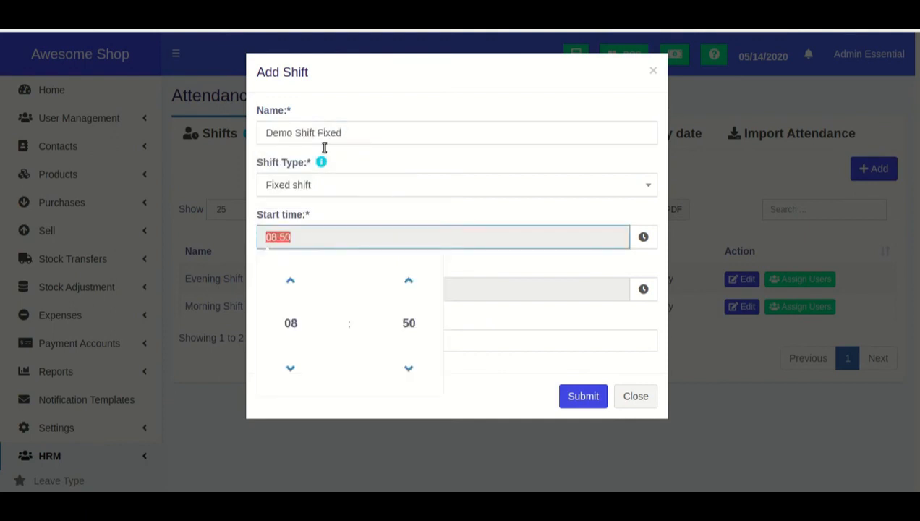
click(297, 327)
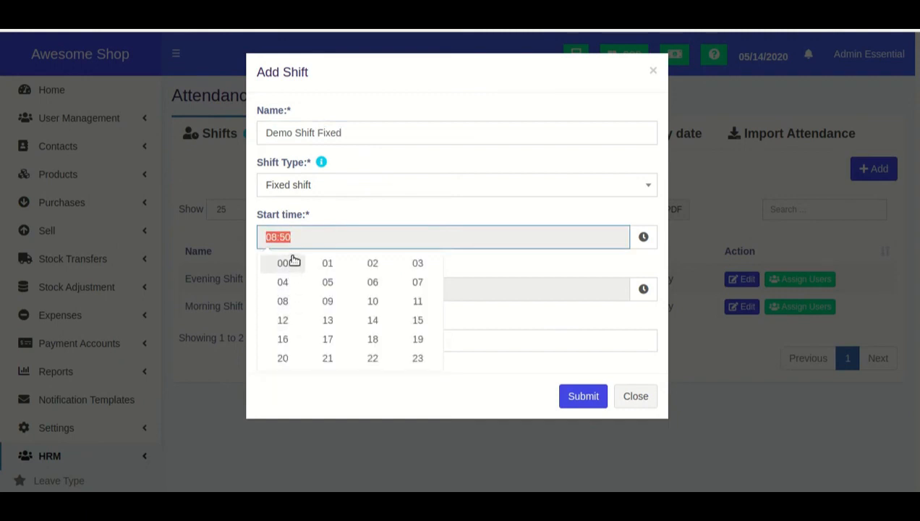
click(376, 303)
click(400, 324)
click(283, 273)
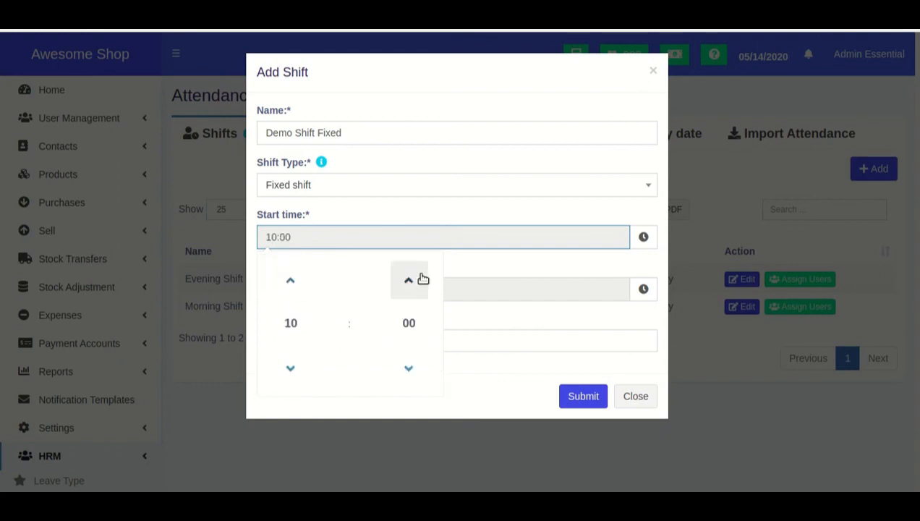
Step: Set the new shift's end time to 18:00
click(481, 285)
click(293, 374)
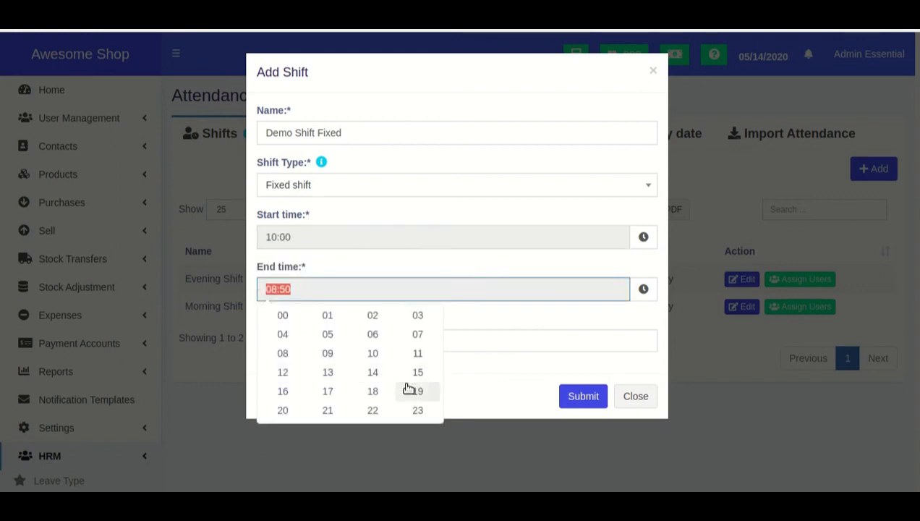
click(372, 391)
click(408, 374)
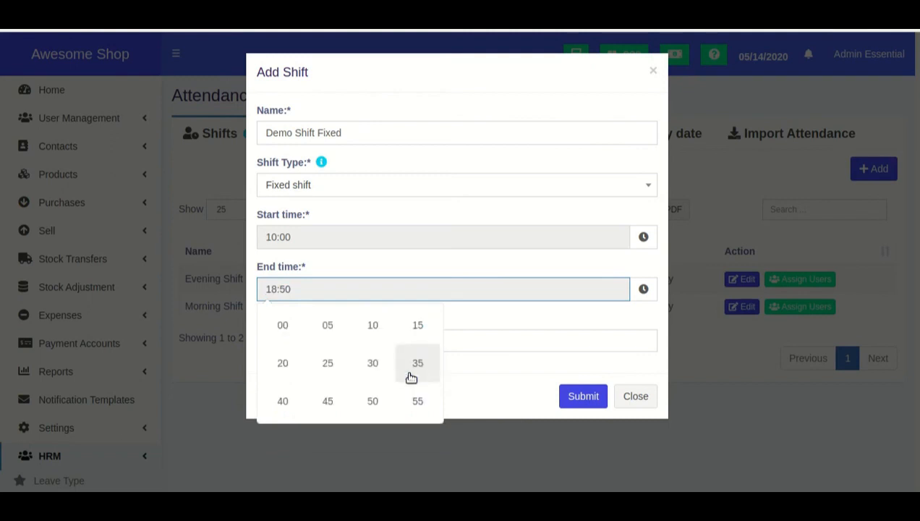
click(281, 324)
click(485, 323)
Step: Choose Sunday and Saturday as the shift's holidays and submit the new shift
click(433, 341)
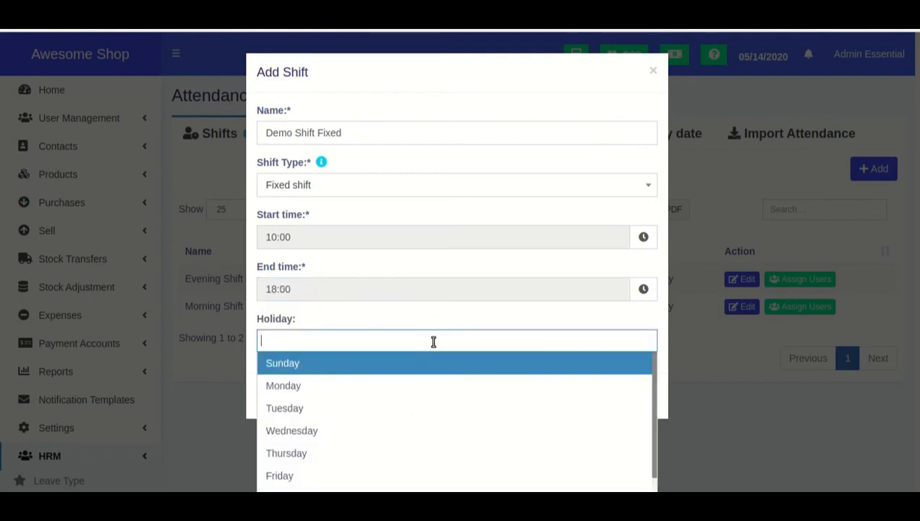
click(347, 362)
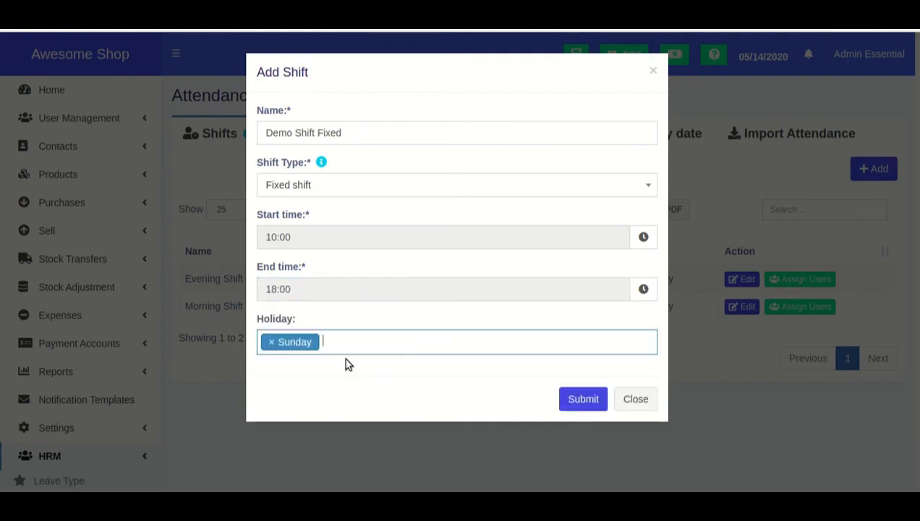
click(369, 348)
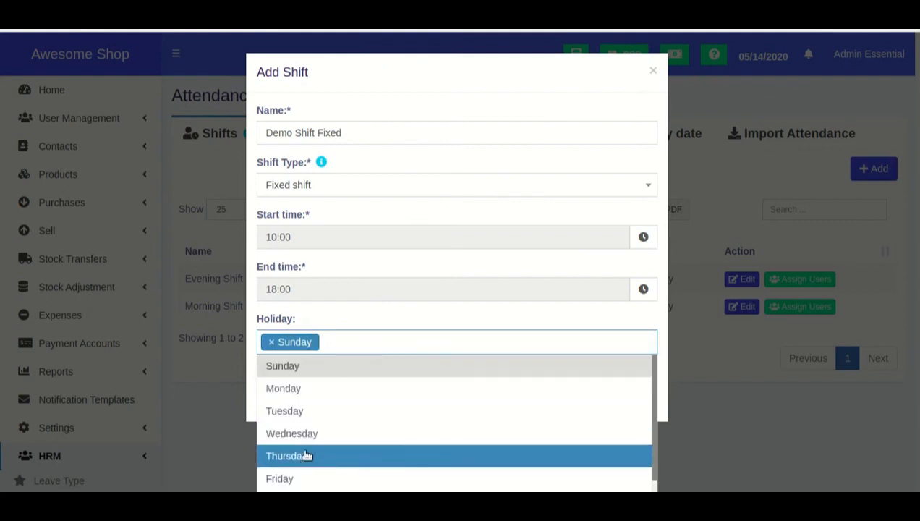
scroll(307, 456, down, 1)
click(302, 486)
click(582, 405)
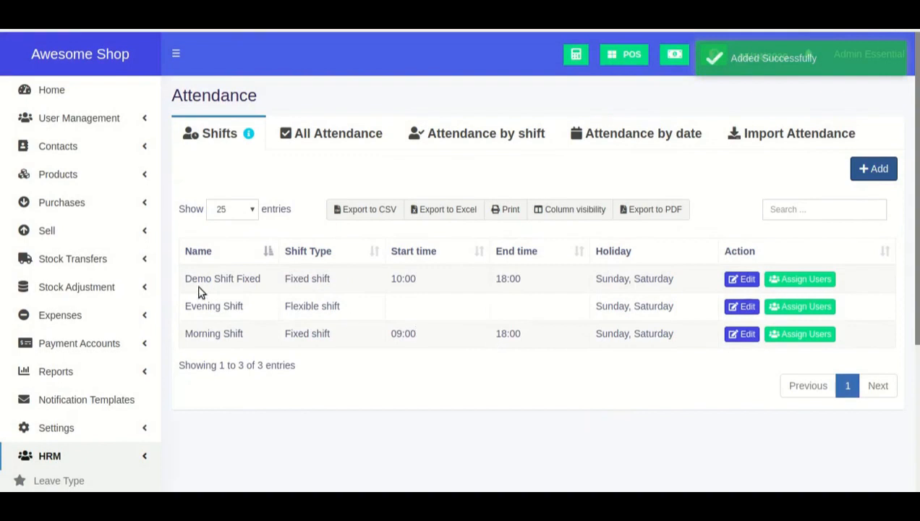
Step: Open the user assignment for Demo Shift Fixed and select the first two users, the admin and the demo cashier
drag(187, 279, 260, 283)
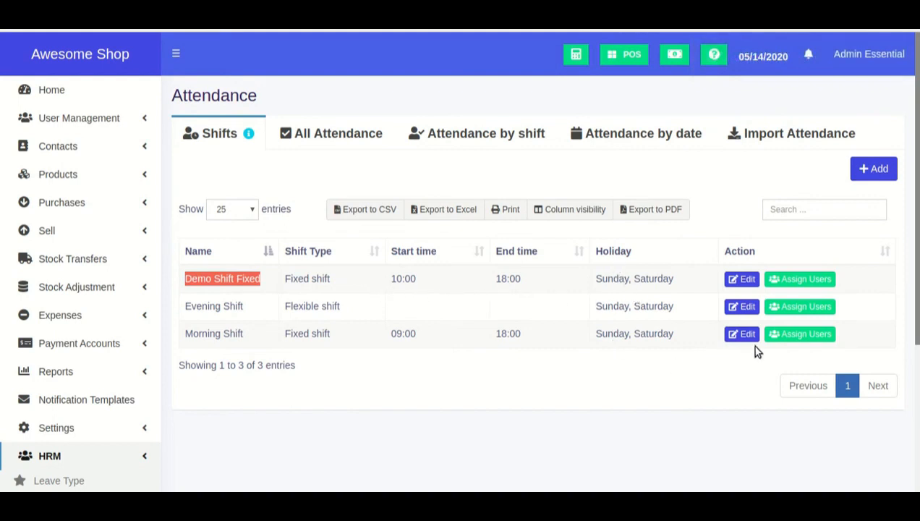
click(814, 284)
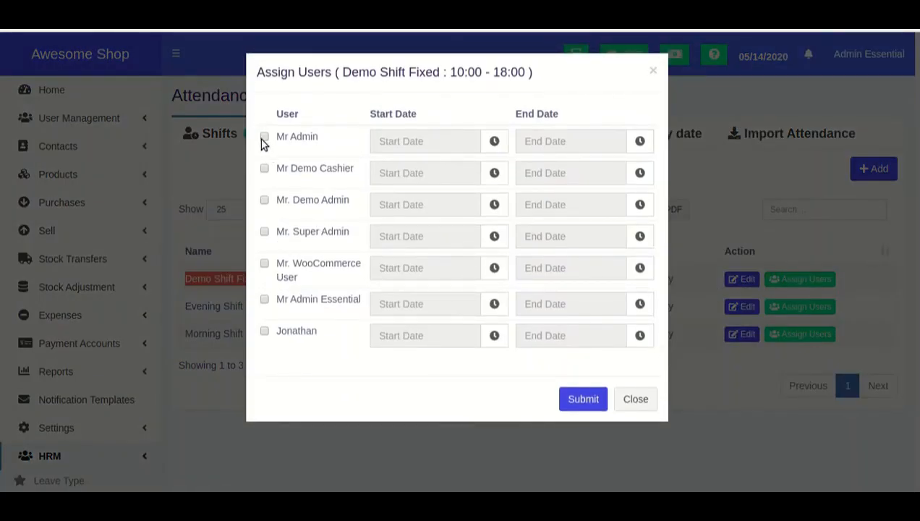
click(264, 138)
click(265, 168)
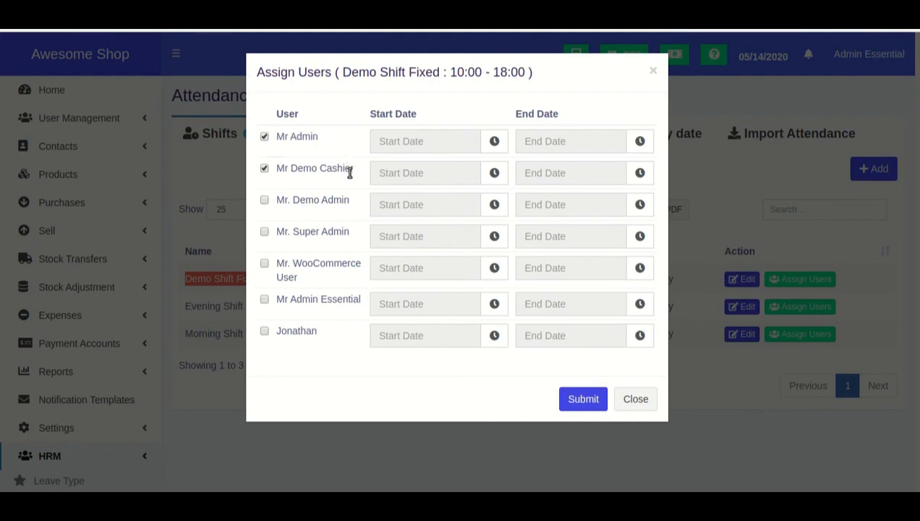
Step: Set the first assigned user's start date on the shift to 04/01/2020
click(417, 142)
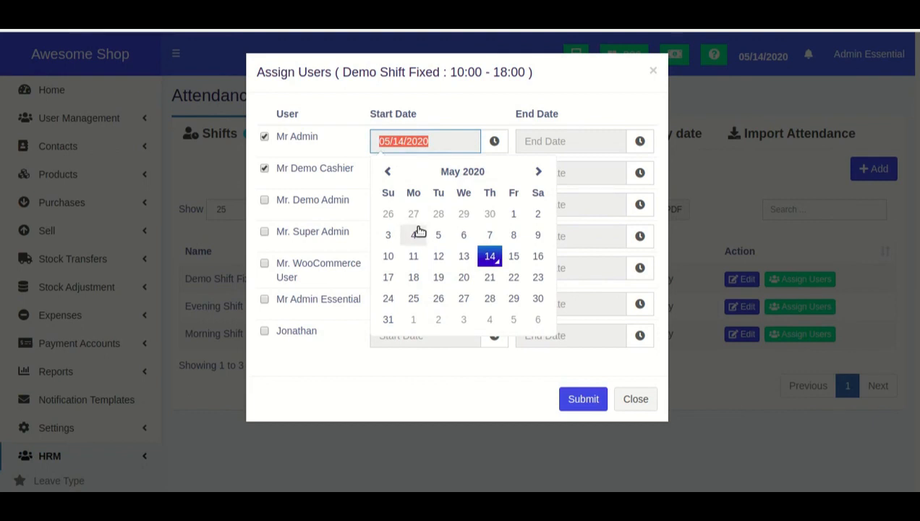
click(387, 172)
click(464, 215)
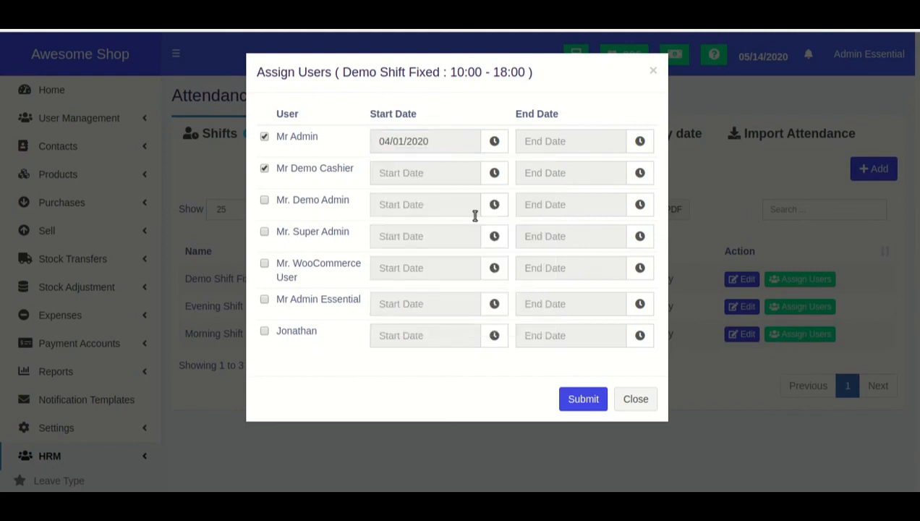
Step: Set the first assigned user's end date on the shift to 12/31/2020
click(554, 144)
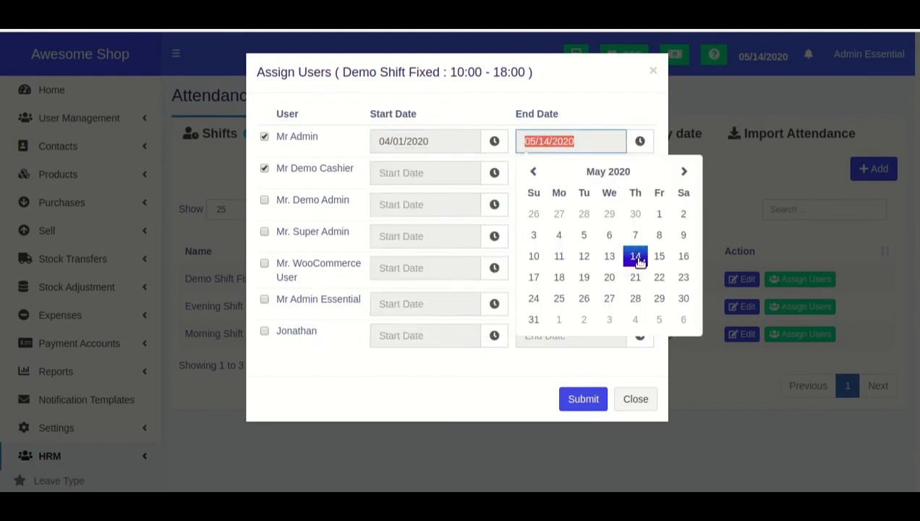
click(637, 256)
click(595, 144)
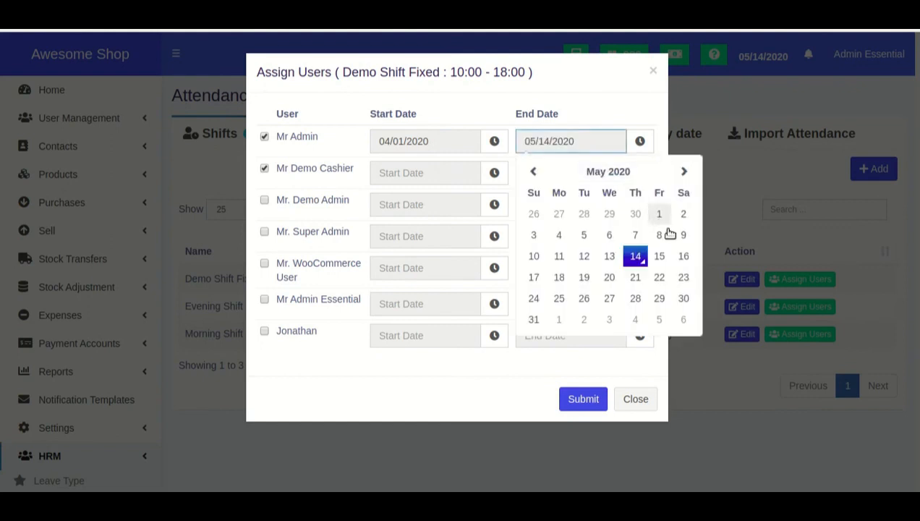
click(685, 171)
click(685, 172)
click(686, 172)
click(685, 171)
click(537, 171)
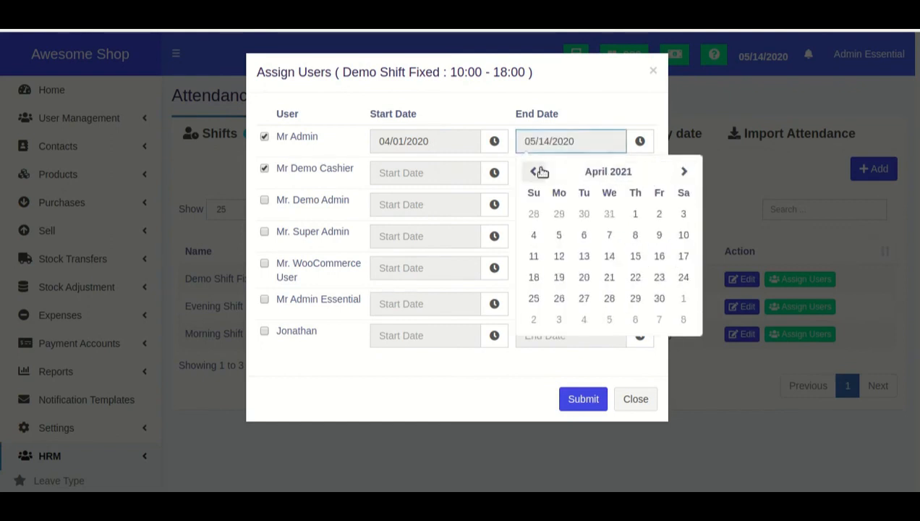
click(536, 171)
click(536, 171)
click(537, 172)
click(538, 171)
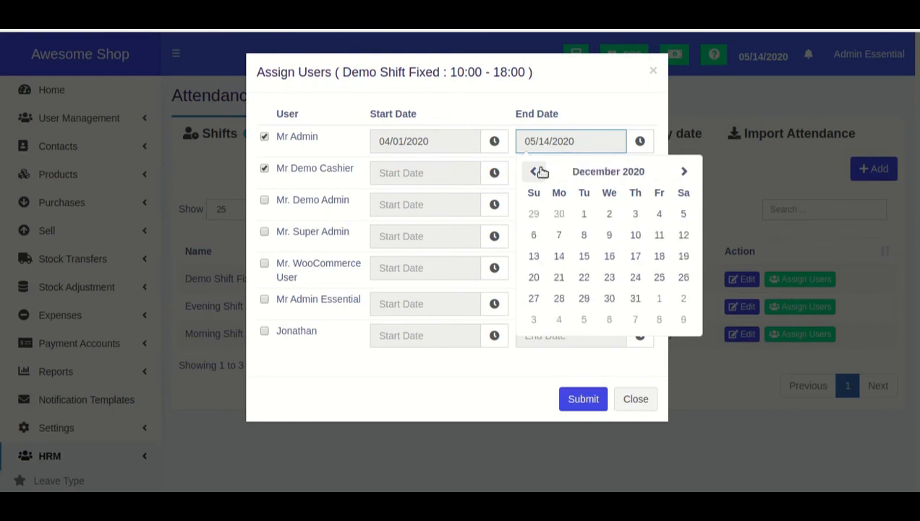
click(635, 299)
Step: Set the demo cashier's start date to 05/14/2020, leave the end date empty and submit the assignments
click(431, 174)
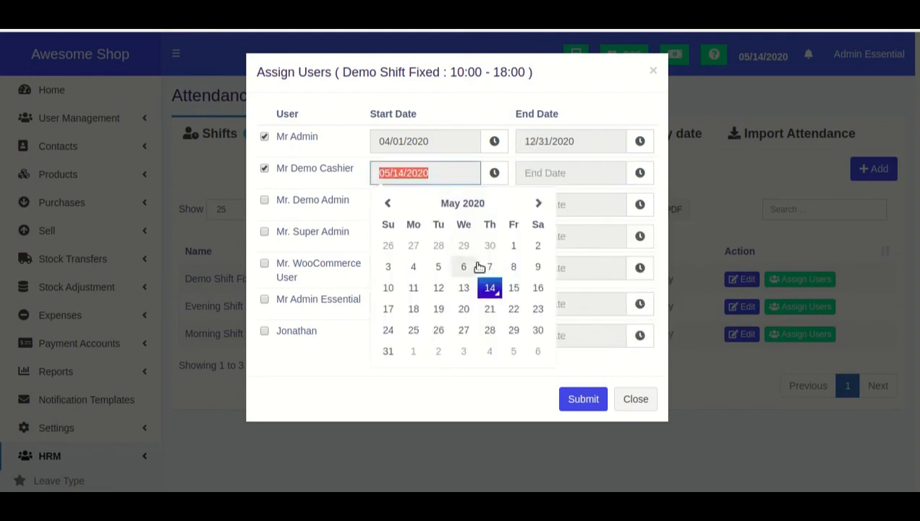
click(488, 286)
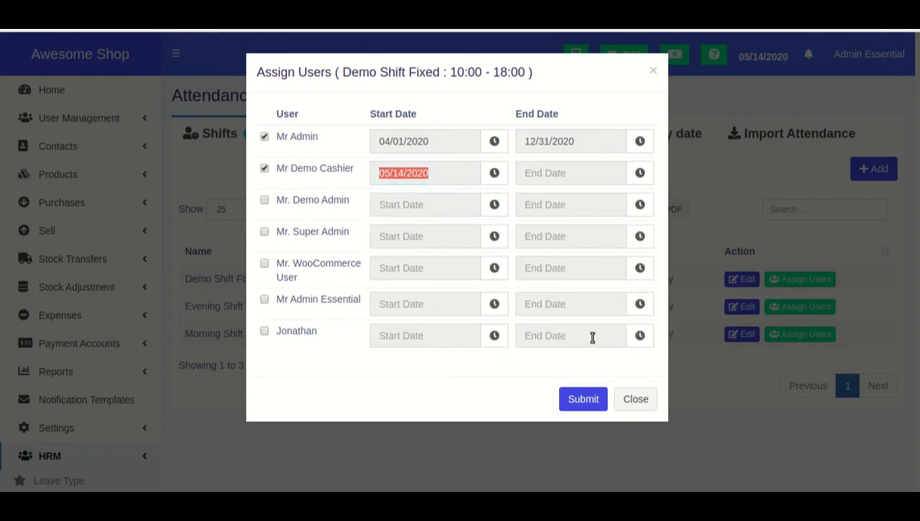
click(583, 400)
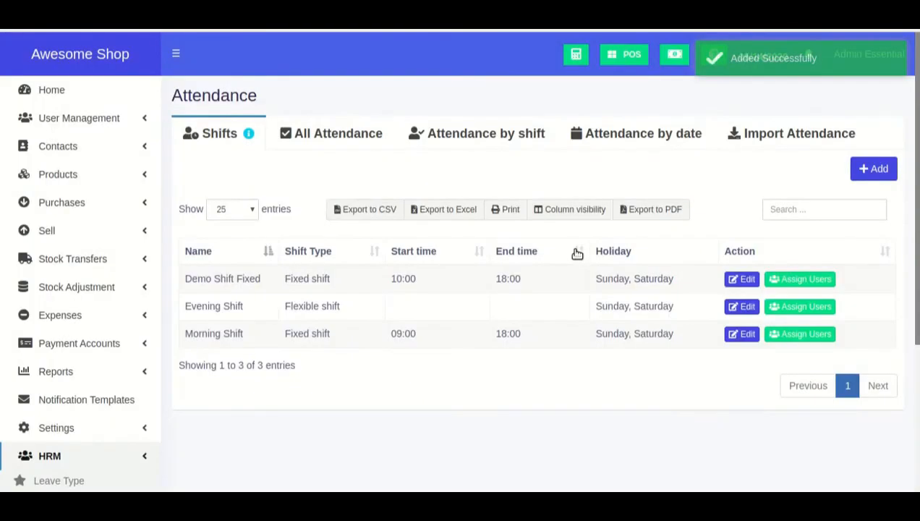
Step: Reopen the user assignment for Demo Shift Fixed, set the demo cashier's end date to 10/16/2020 and submit
click(796, 278)
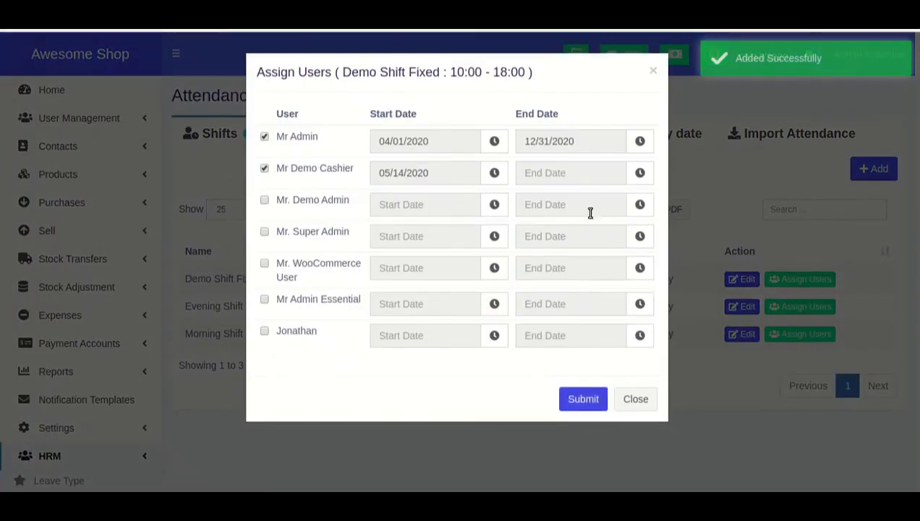
click(557, 176)
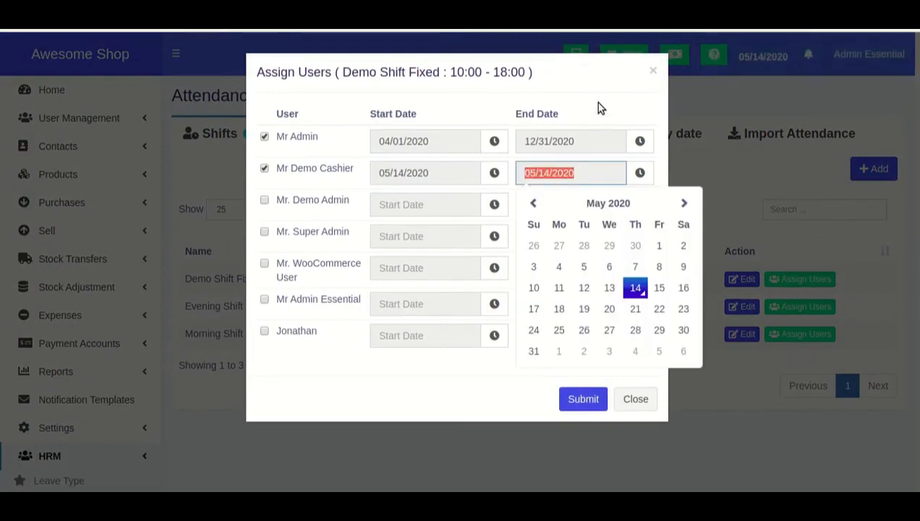
click(683, 203)
click(683, 203)
click(683, 203)
click(684, 204)
click(683, 203)
click(660, 288)
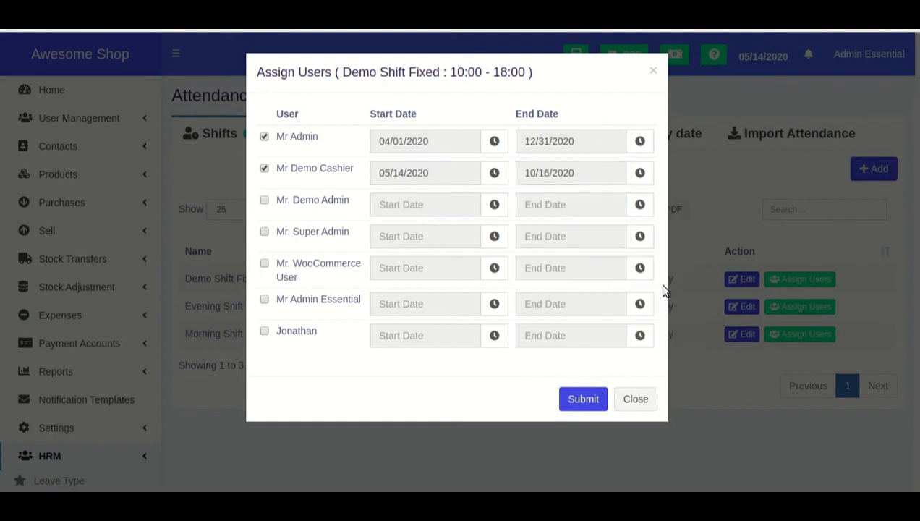
click(579, 398)
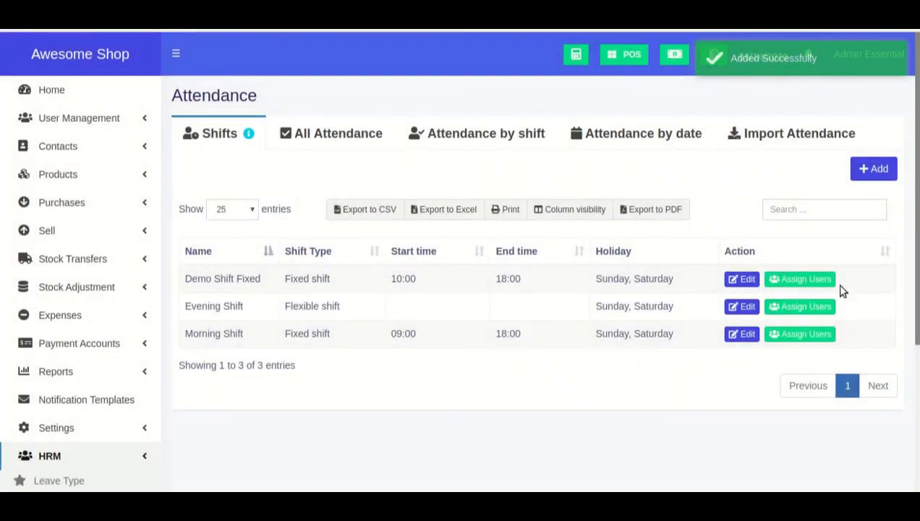
drag(917, 246, 917, 274)
scroll(866, 266, up, 1)
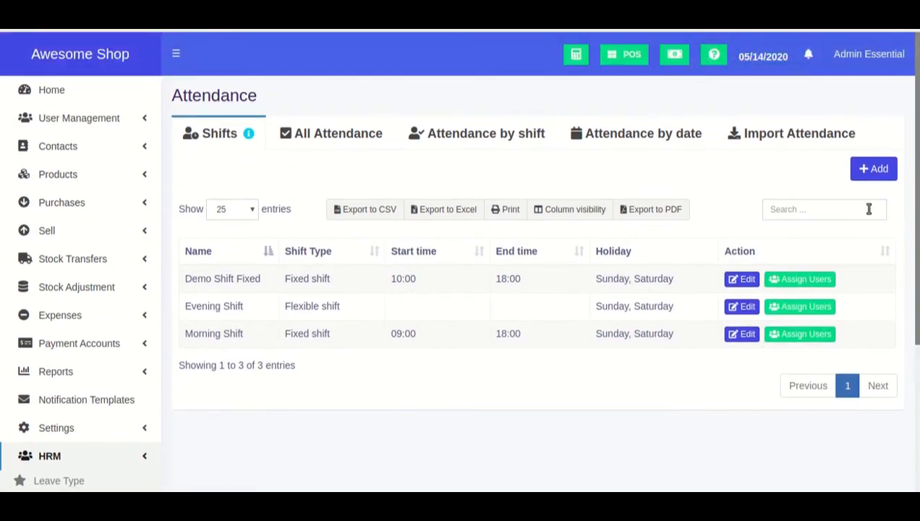
Step: Start a new attendance shift of type Flexible shift named "Demo Flexible shift"
click(876, 169)
click(405, 181)
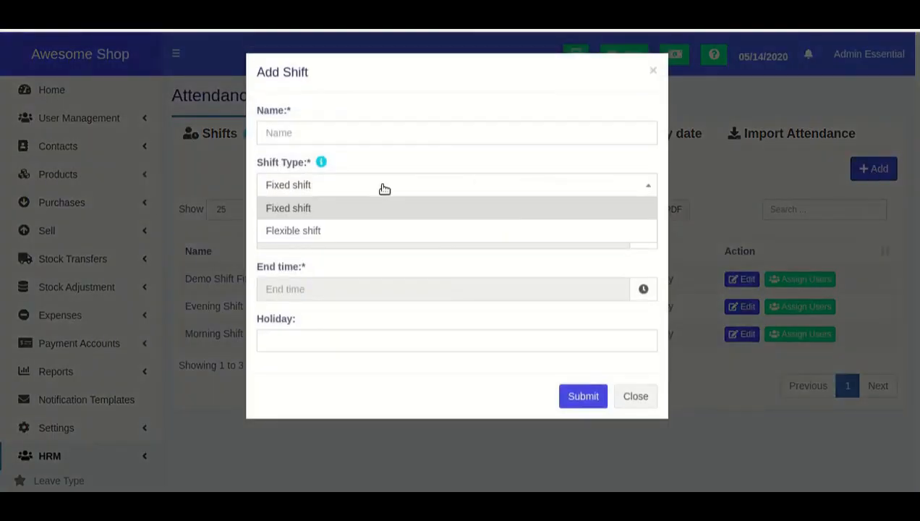
click(372, 229)
click(382, 132)
text(Demo Flexible shi)
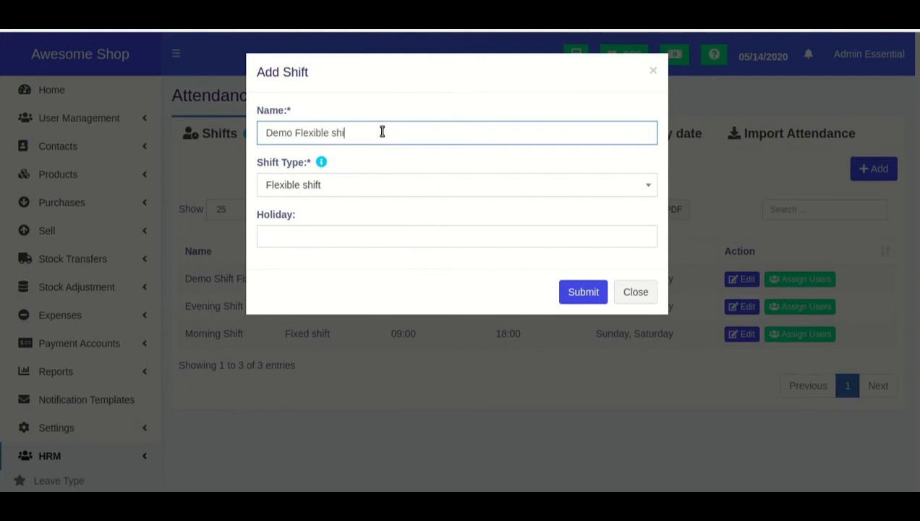
key(Tab)
key(Tab)
click(335, 235)
click(328, 260)
click(353, 240)
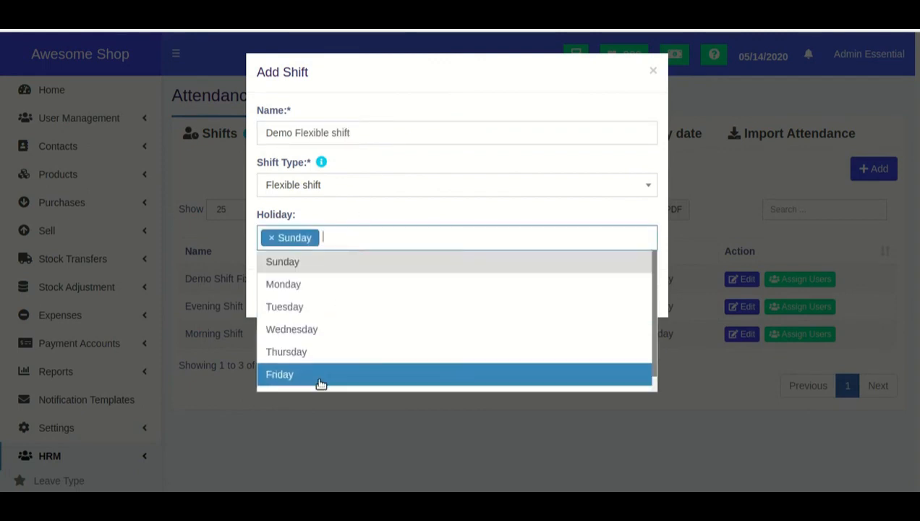
click(320, 378)
click(333, 238)
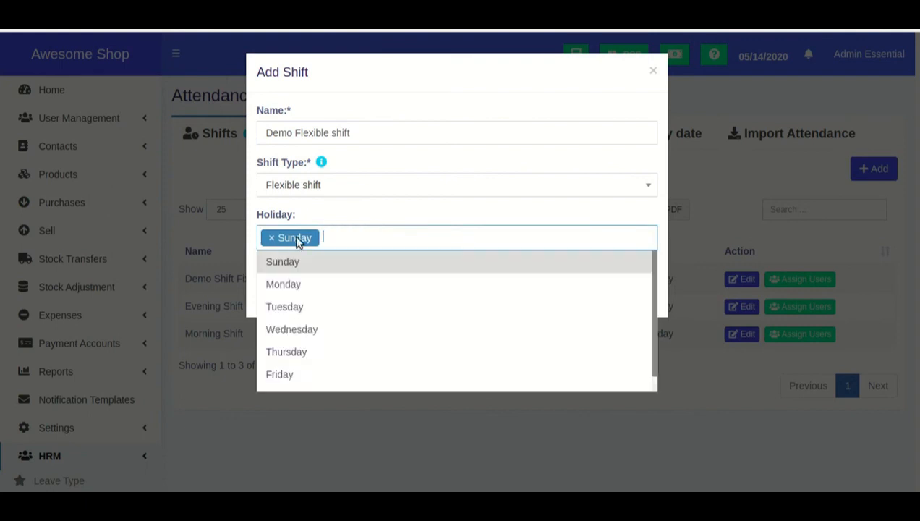
click(269, 240)
click(401, 222)
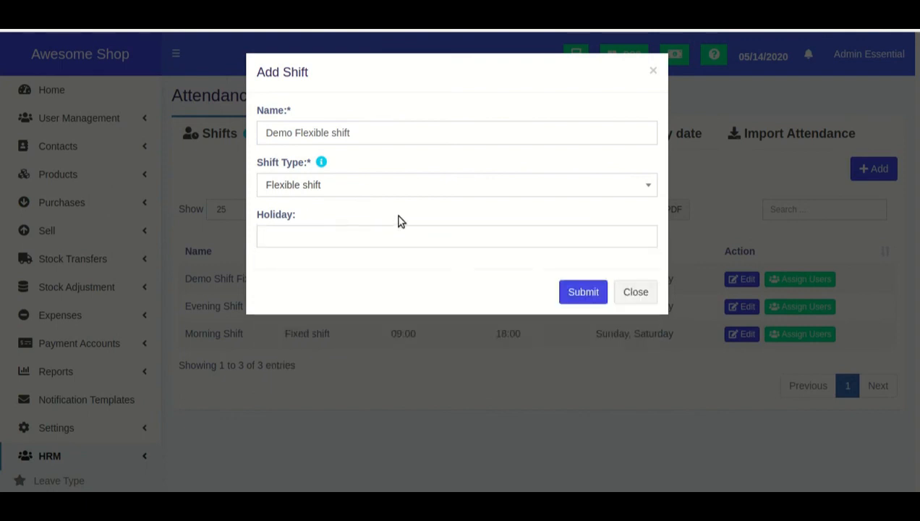
Step: Submit the flexible shift without holidays and select the demo admin and super admin in its user assignment
click(580, 291)
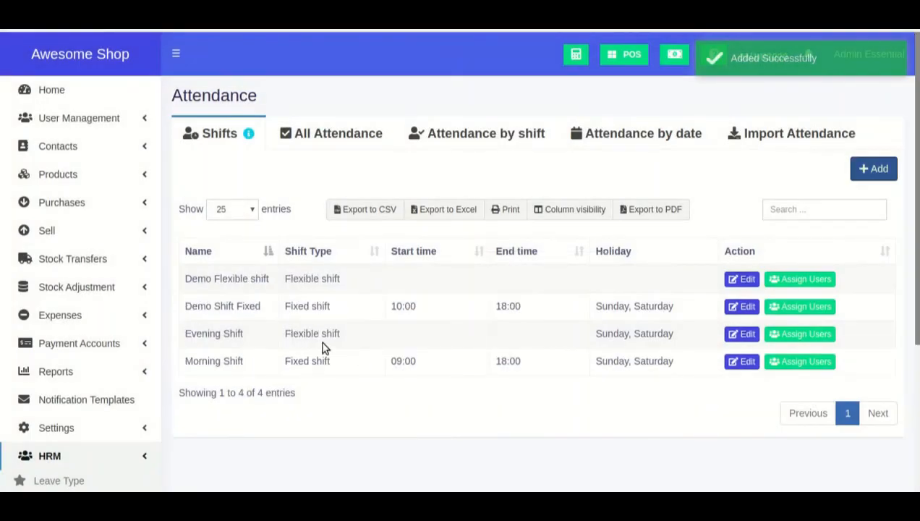
drag(213, 278, 277, 284)
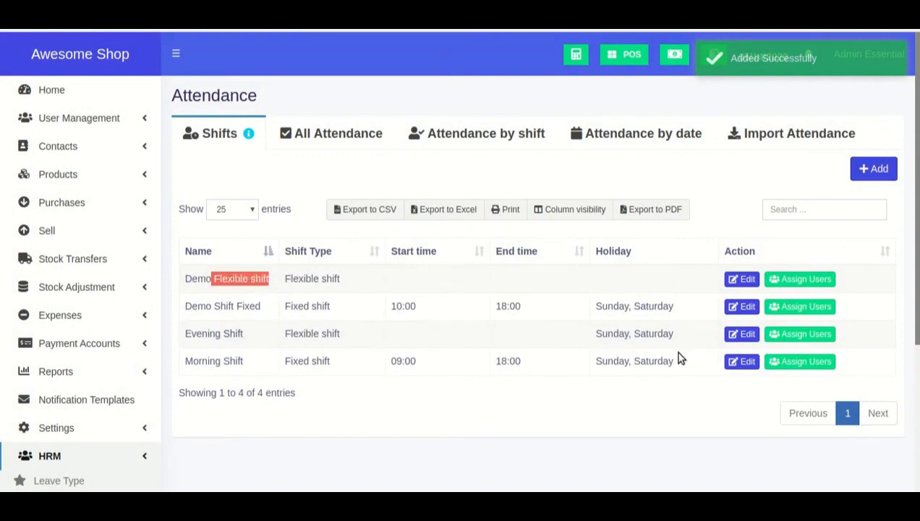
click(826, 282)
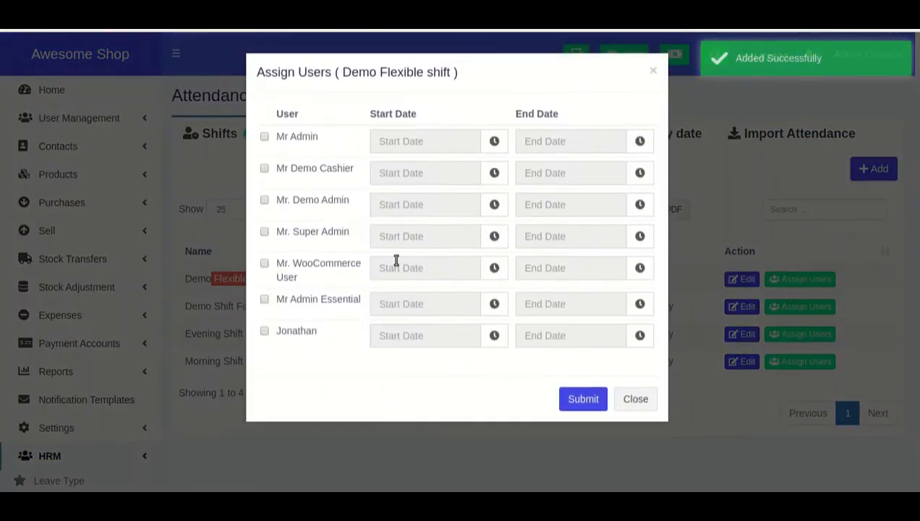
click(264, 200)
click(264, 232)
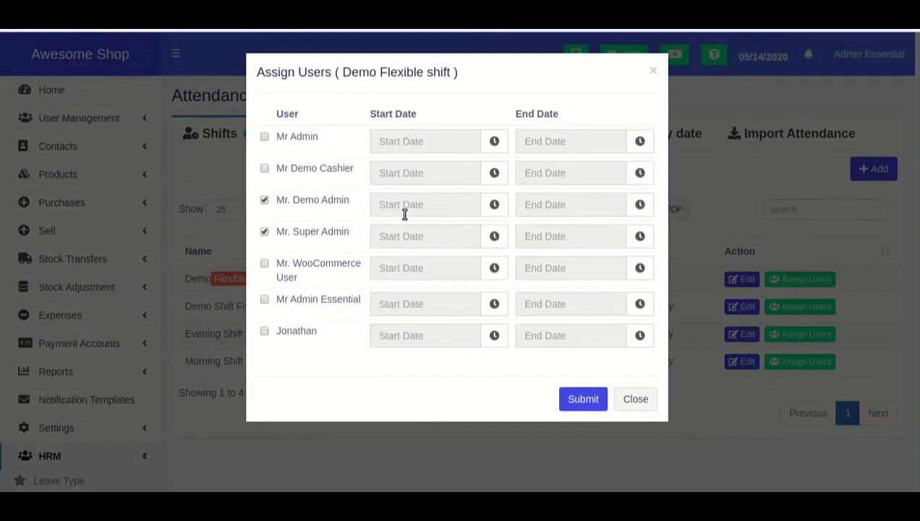
Step: Set the start date of both selected users to 05/14/2020, leave the end dates empty and submit
click(404, 206)
click(488, 318)
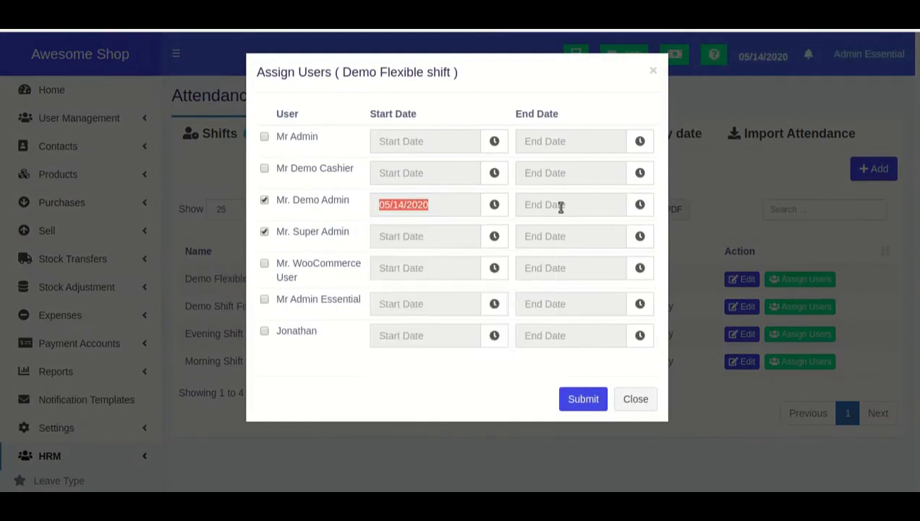
click(416, 232)
click(489, 351)
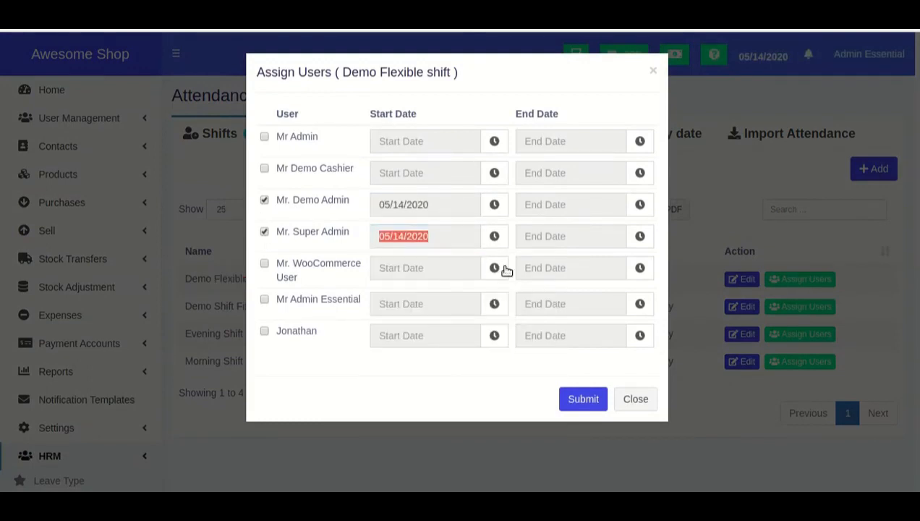
click(583, 399)
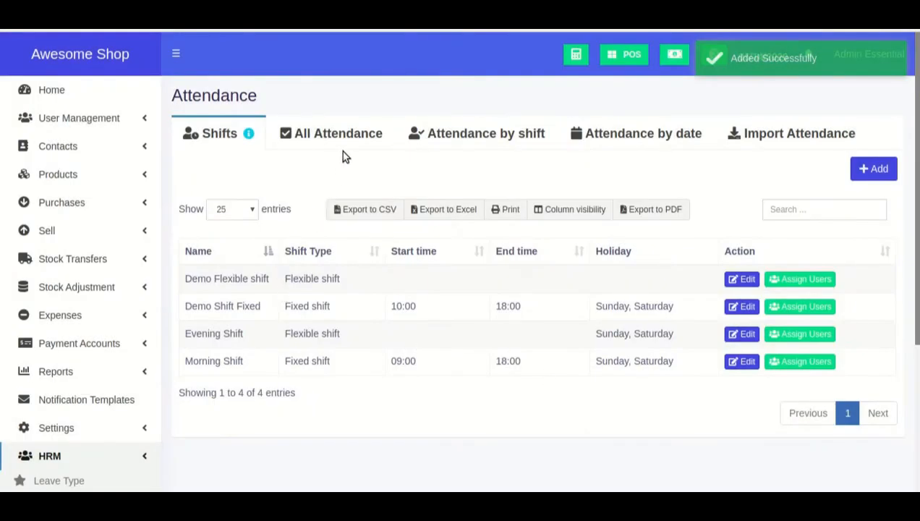
Step: Review the users and dates assigned to Demo Shift Fixed and close the assignment without changes
scroll(320, 292, down, 2)
scroll(316, 287, up, 2)
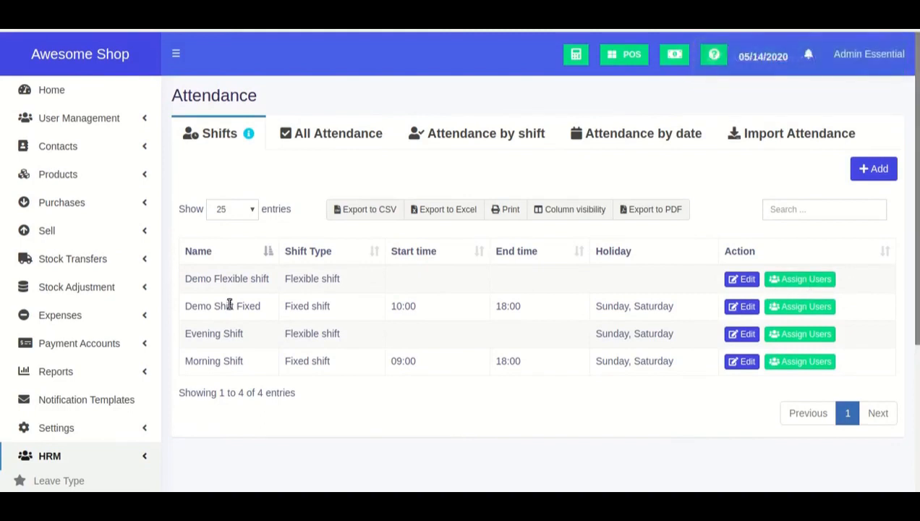
scroll(232, 307, down, 2)
scroll(230, 301, up, 2)
click(790, 311)
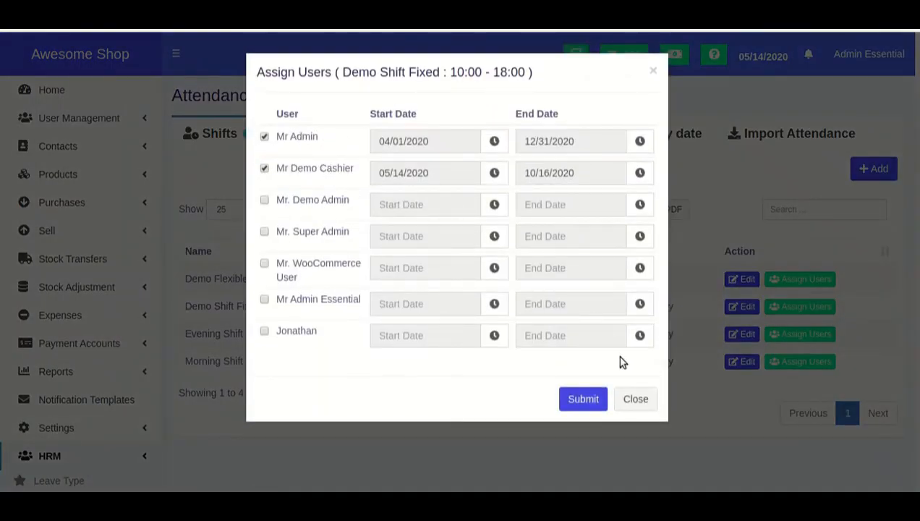
click(633, 399)
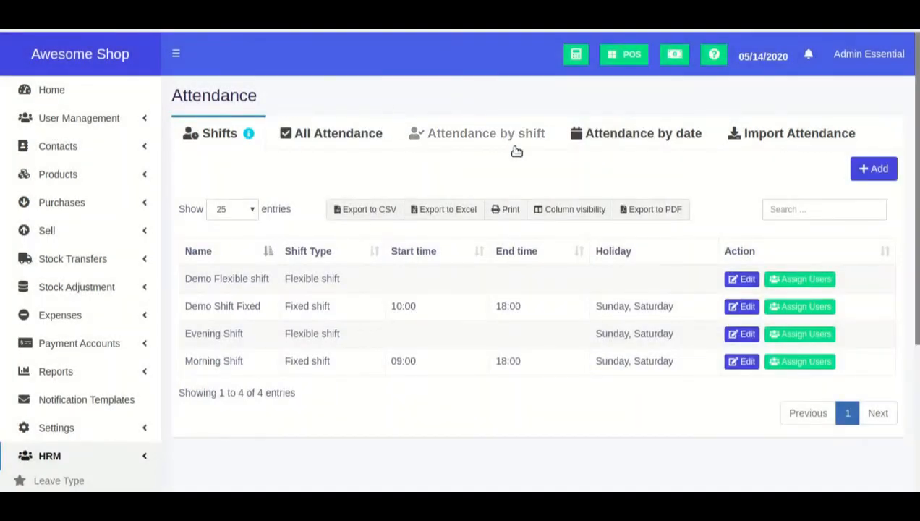
Step: In the HRM attendance settings, allow users to enter their own attendance and update the settings
scroll(554, 259, down, 3)
scroll(502, 243, up, 3)
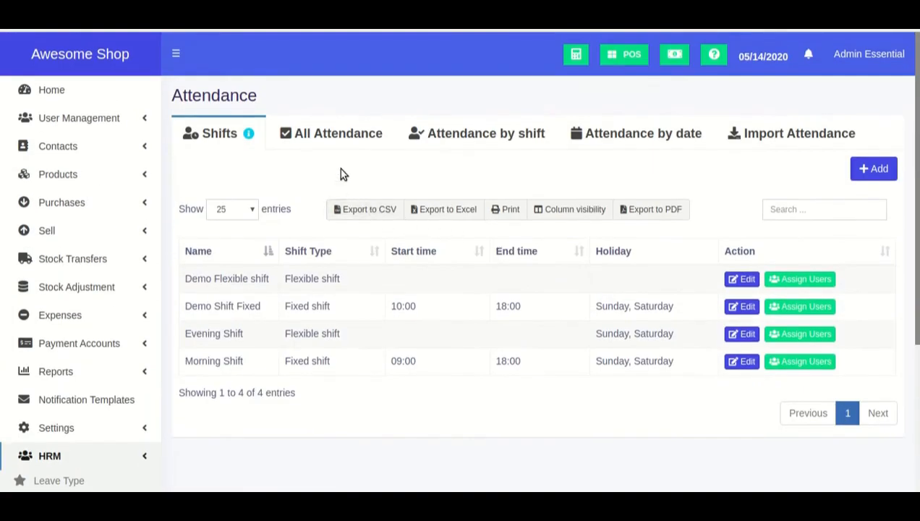
scroll(340, 174, down, 3)
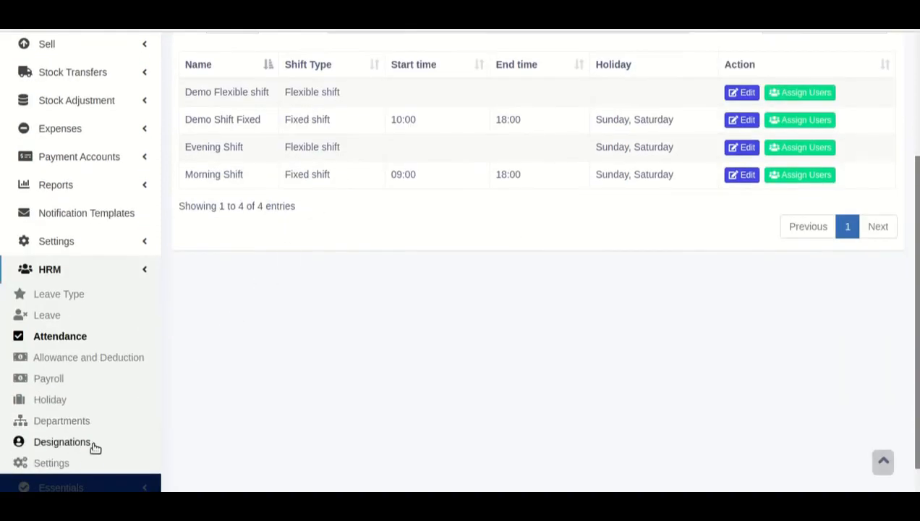
click(88, 465)
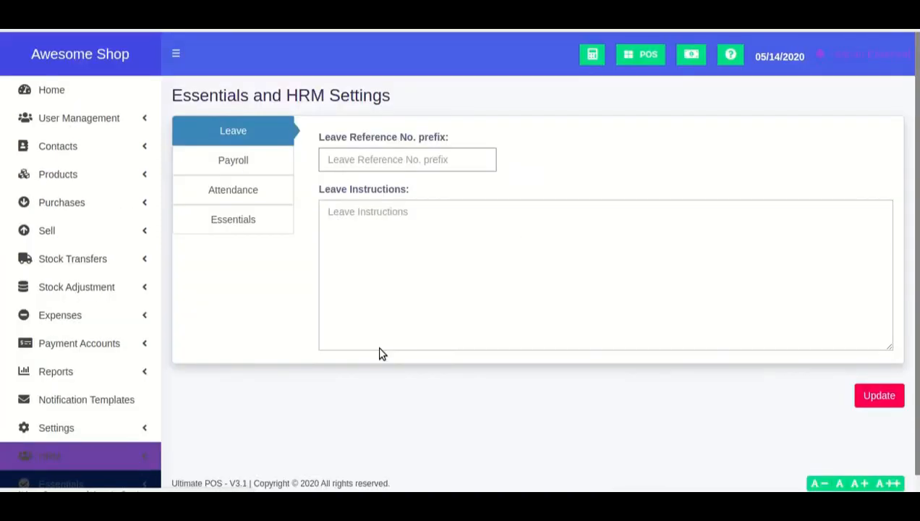
click(252, 199)
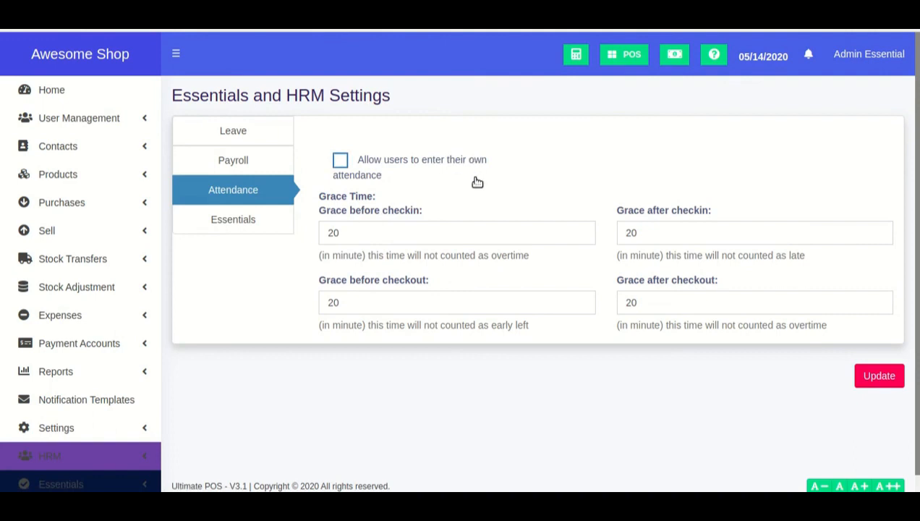
click(342, 164)
click(419, 164)
click(420, 164)
click(884, 373)
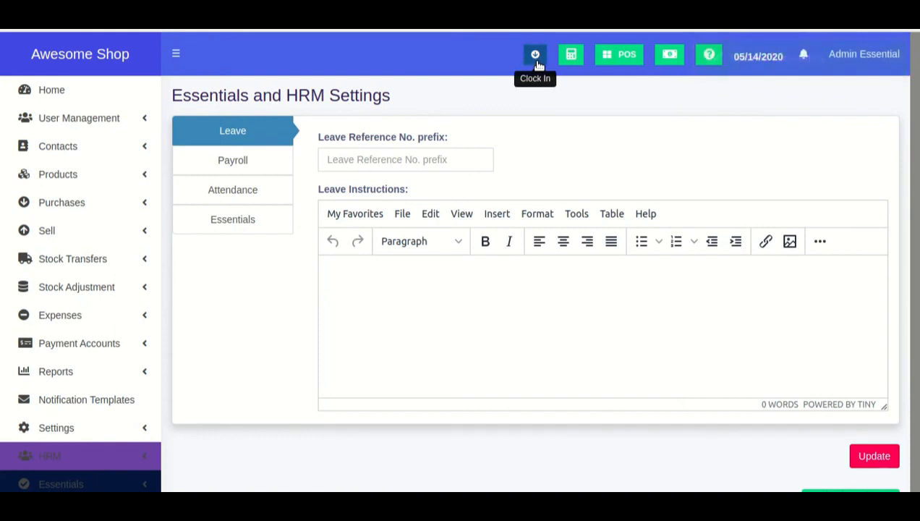
Step: Return to the HRM Attendance page and clock in with the note "test"
scroll(179, 198, down, 1)
scroll(119, 318, up, 1)
click(88, 461)
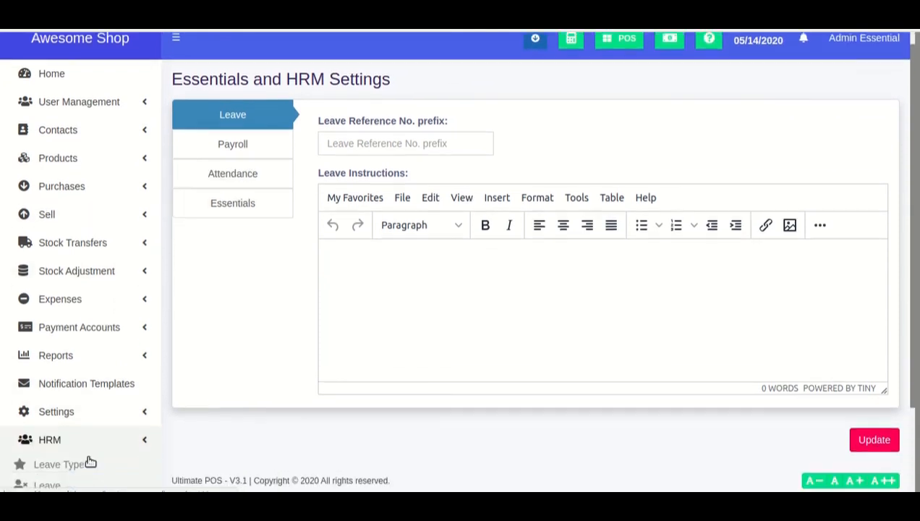
scroll(69, 414, down, 3)
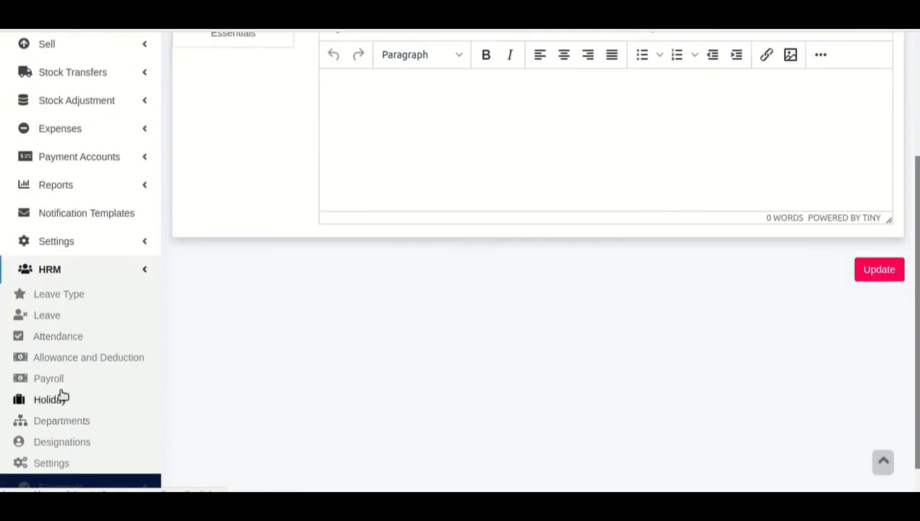
click(59, 337)
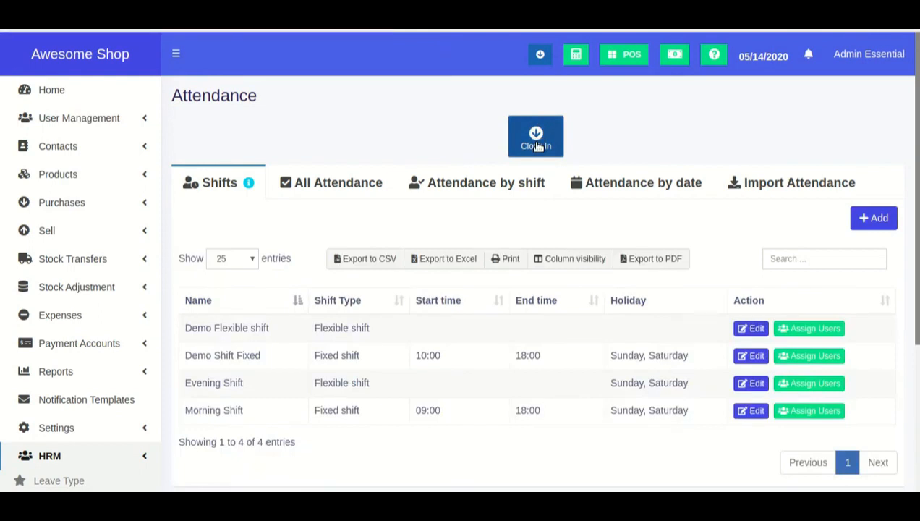
click(536, 141)
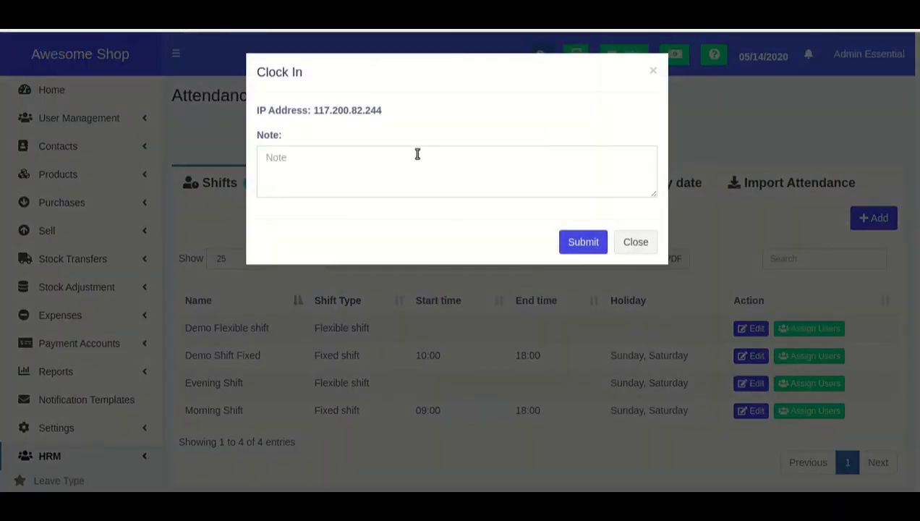
click(347, 158)
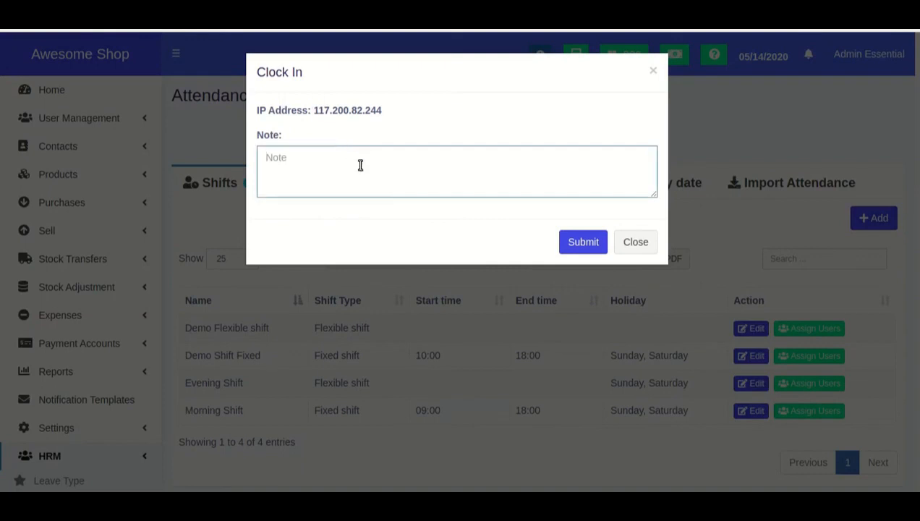
click(587, 242)
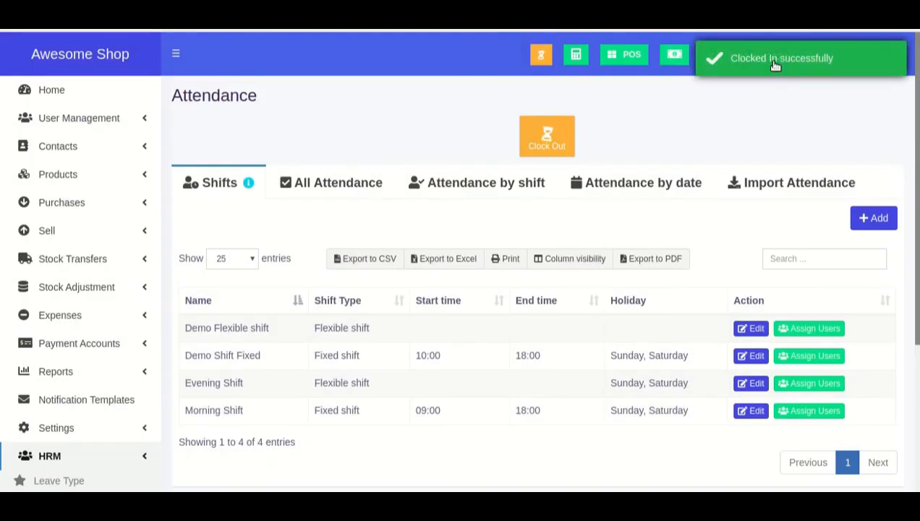
click(550, 140)
click(501, 167)
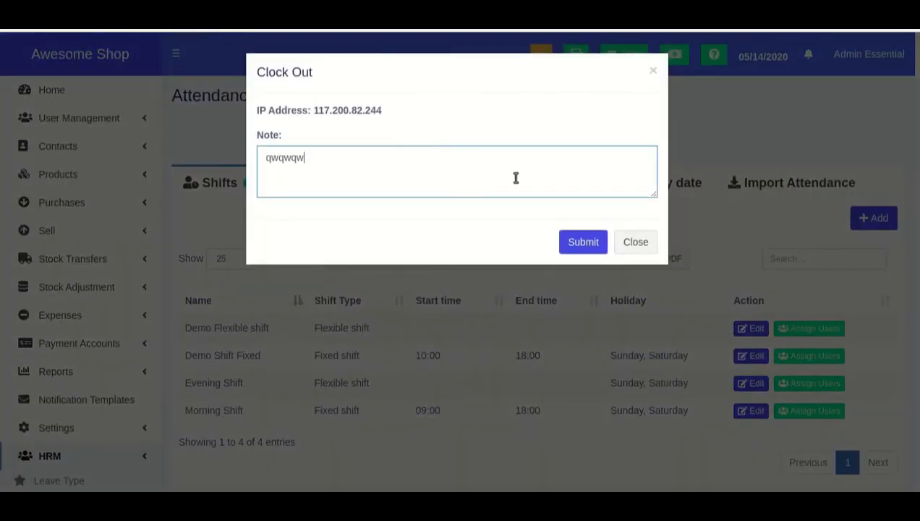
click(635, 248)
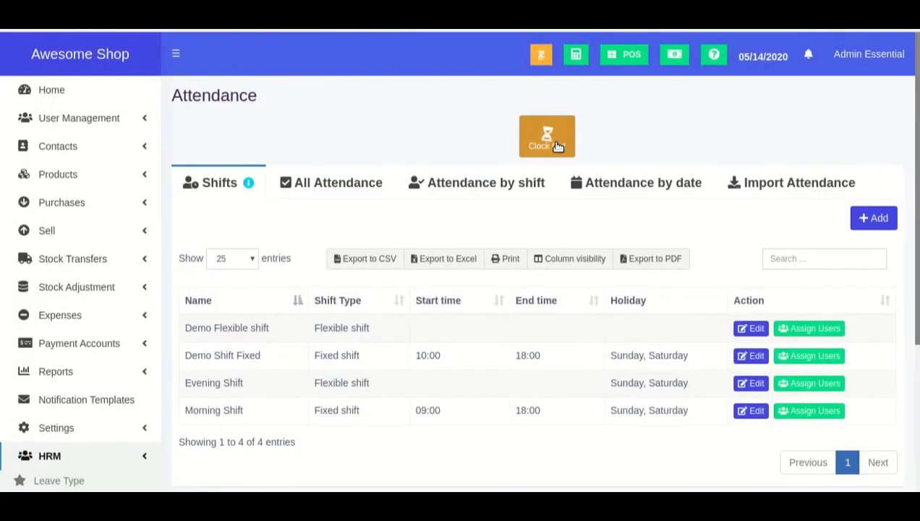
Step: Review the shift type options in a new shift form and close it without saving
click(868, 222)
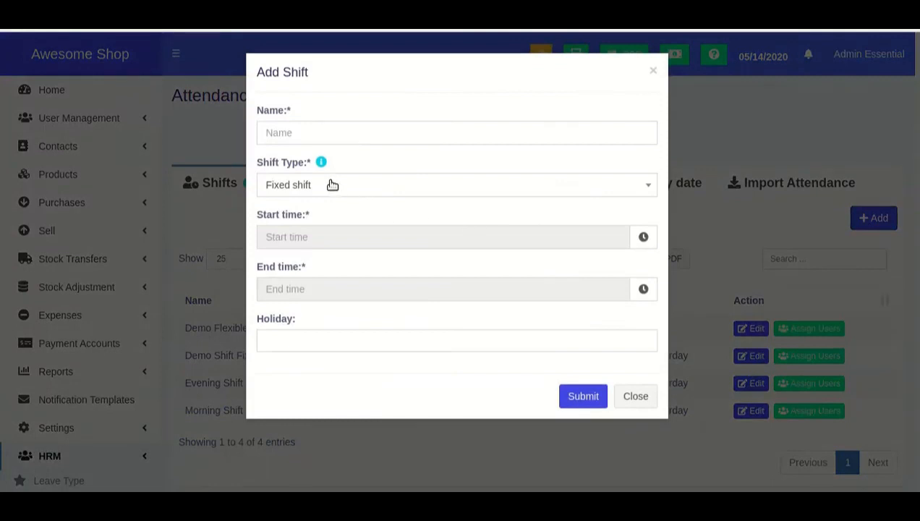
click(337, 195)
click(378, 175)
click(640, 397)
Step: Review the users and dates assigned to Demo Flexible shift and close the assignment without changes
click(810, 329)
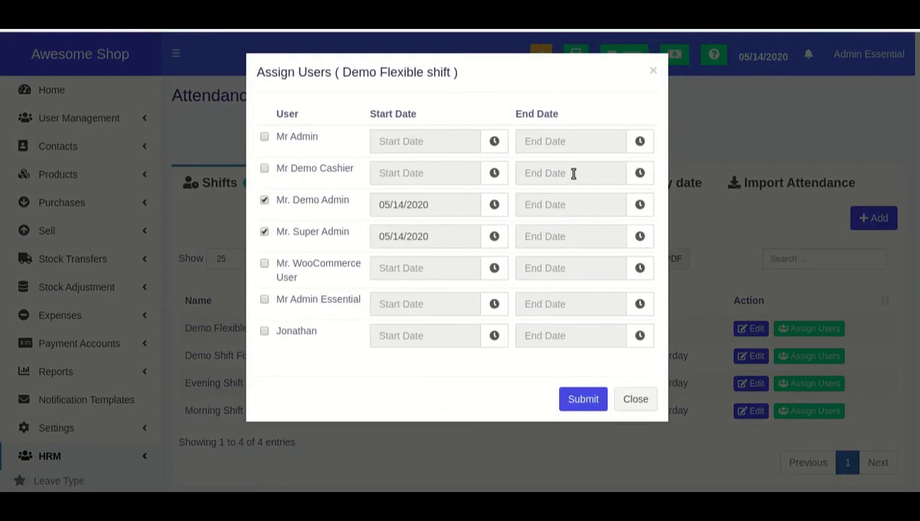
click(655, 73)
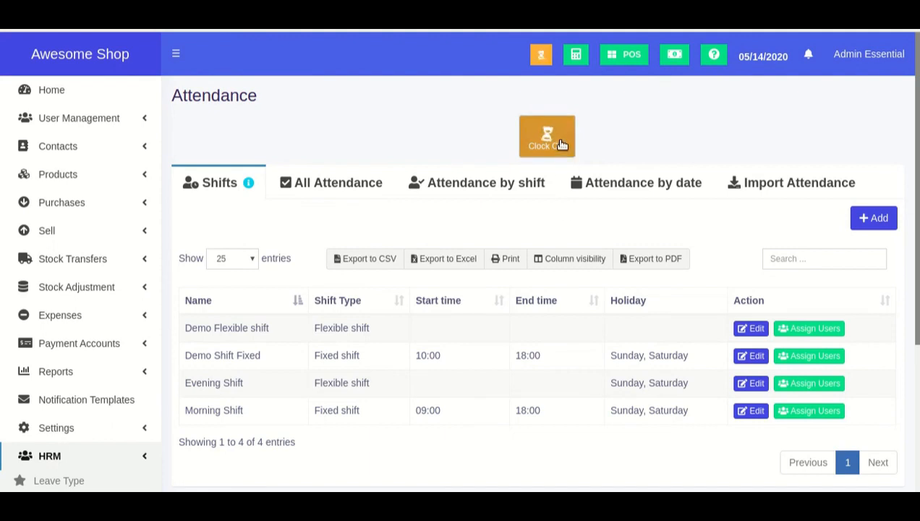
scroll(304, 347, down, 1)
scroll(304, 347, up, 1)
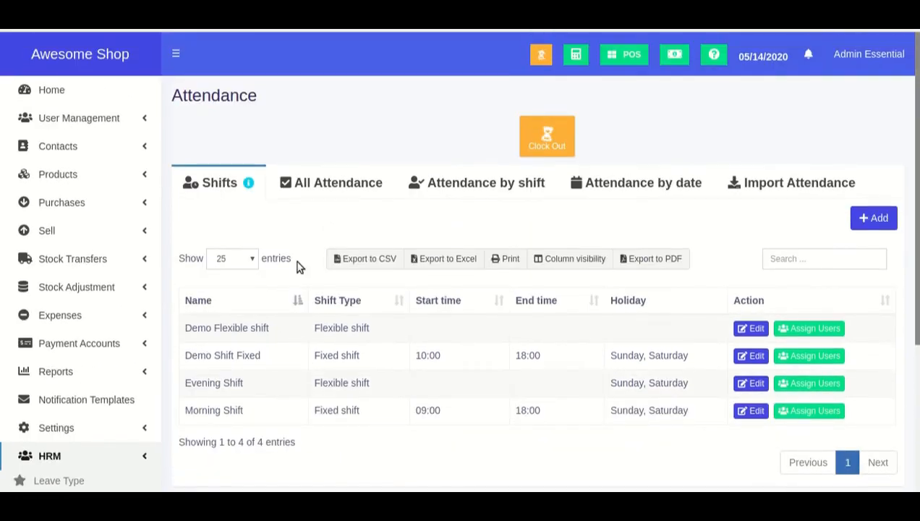
Step: Open the list of all attendance and examine the employee of the 05/14/2020 record
click(321, 189)
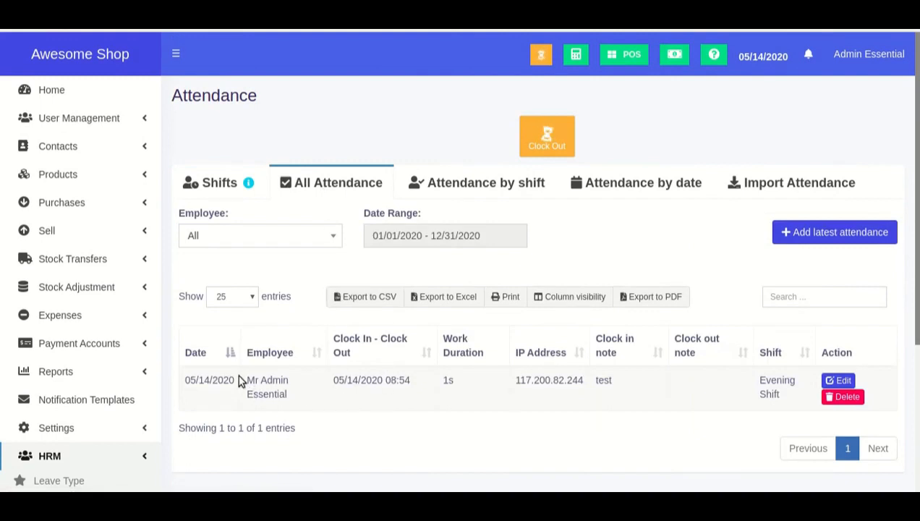
drag(248, 380, 297, 398)
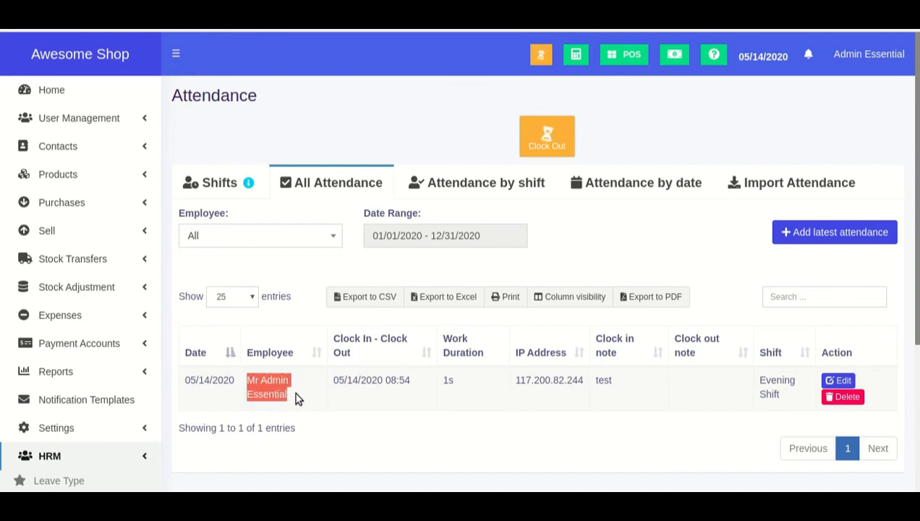
click(295, 394)
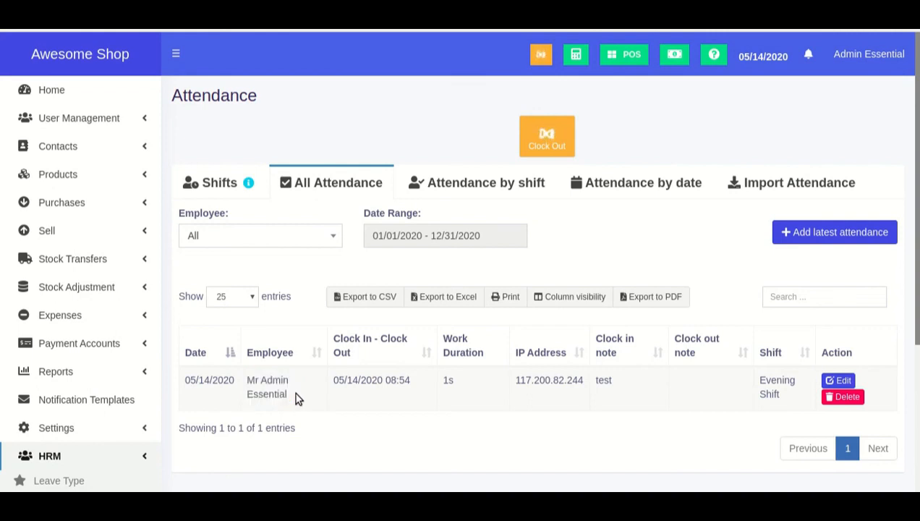
Step: Sort the attendance list by employee and examine the clock-in time and work duration of the 05/14/2020 record
drag(335, 380, 394, 389)
click(394, 389)
drag(447, 340, 462, 328)
click(484, 360)
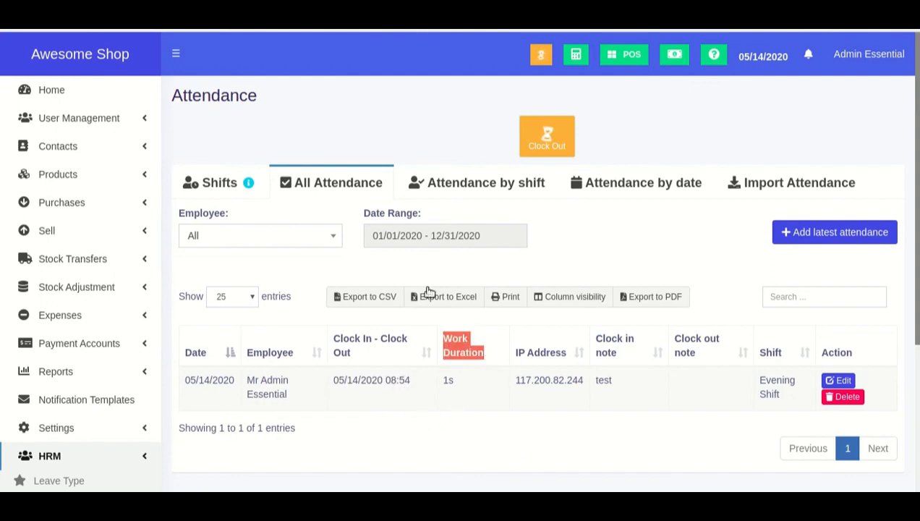
click(253, 352)
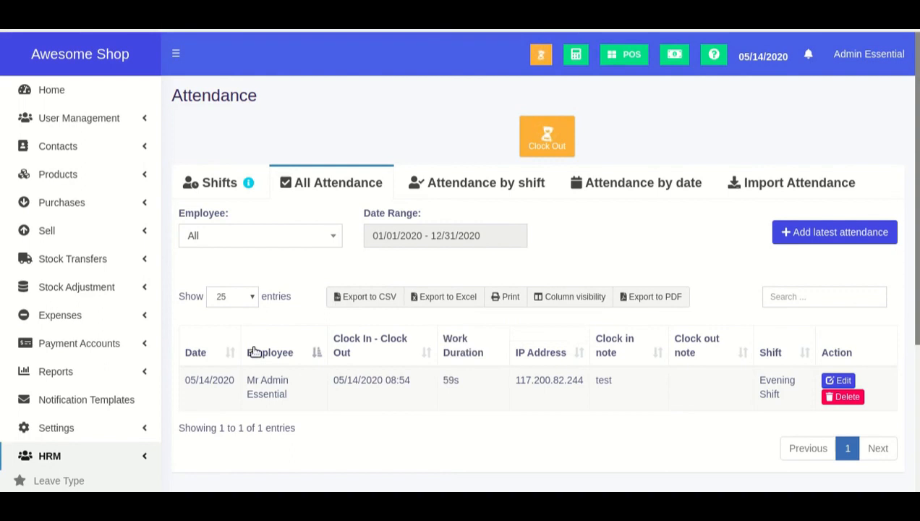
click(254, 351)
click(289, 351)
drag(435, 386, 486, 383)
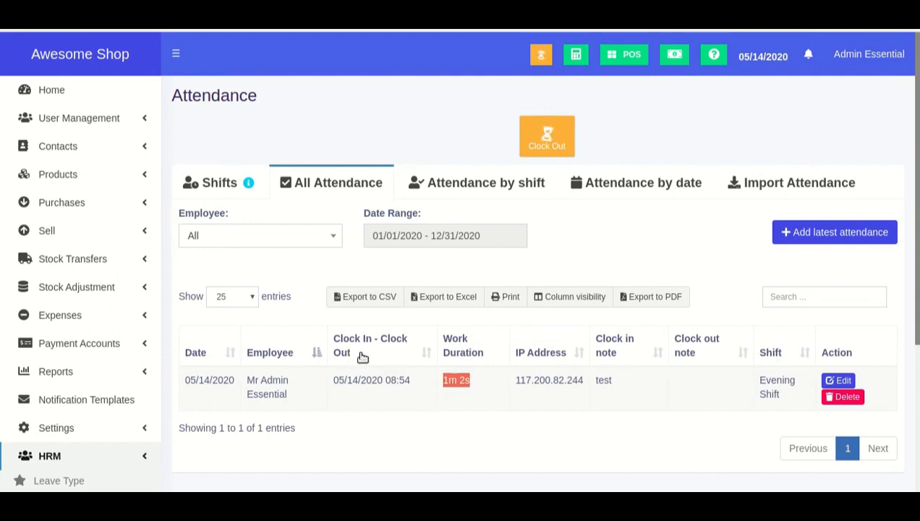
scroll(564, 409, down, 2)
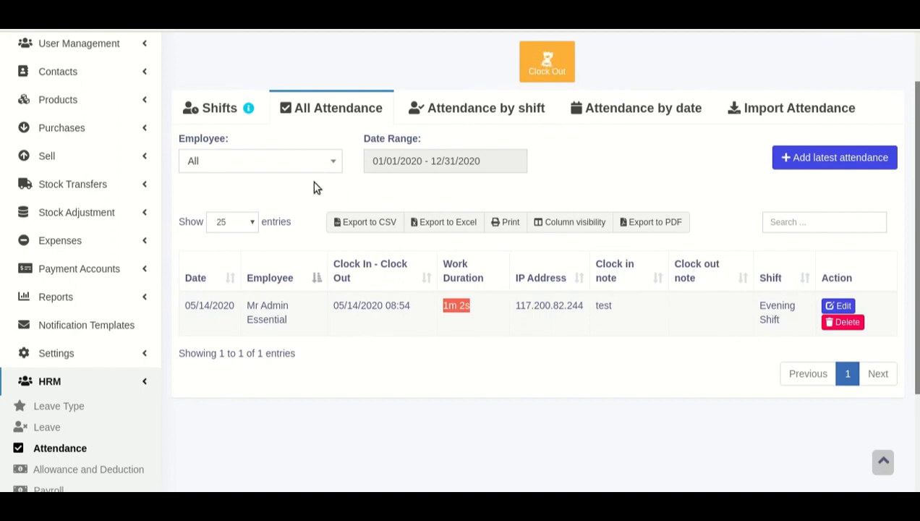
Step: Compare the shift on the 05/14/2020 attendance record with Evening Shift in the shifts list, ending on all attendance
click(221, 118)
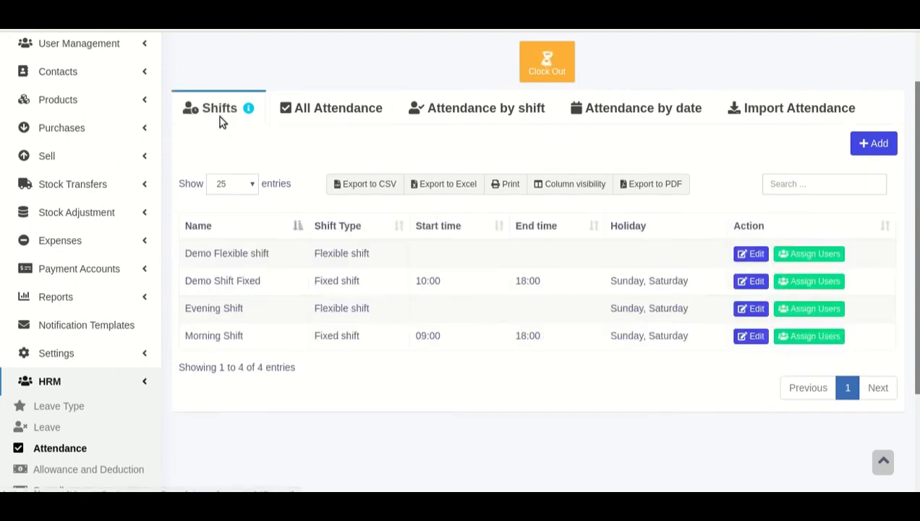
triple_click(231, 306)
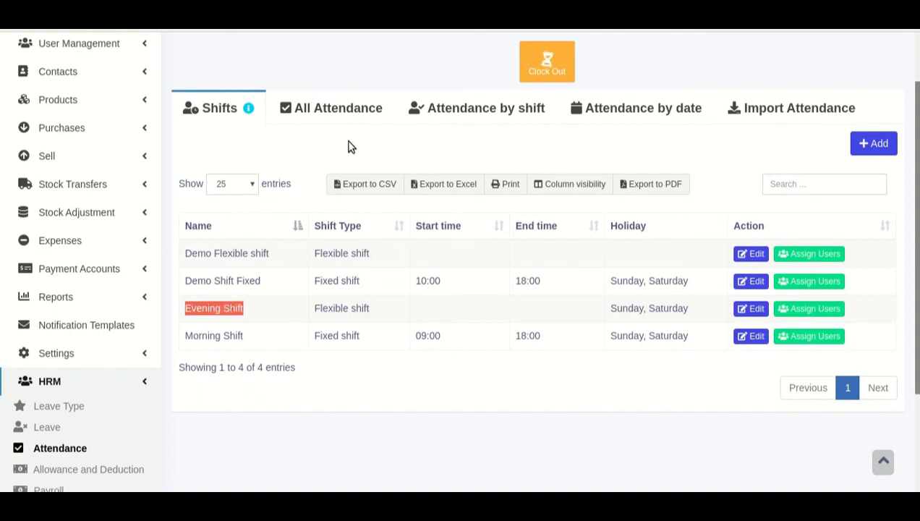
click(342, 111)
triple_click(765, 308)
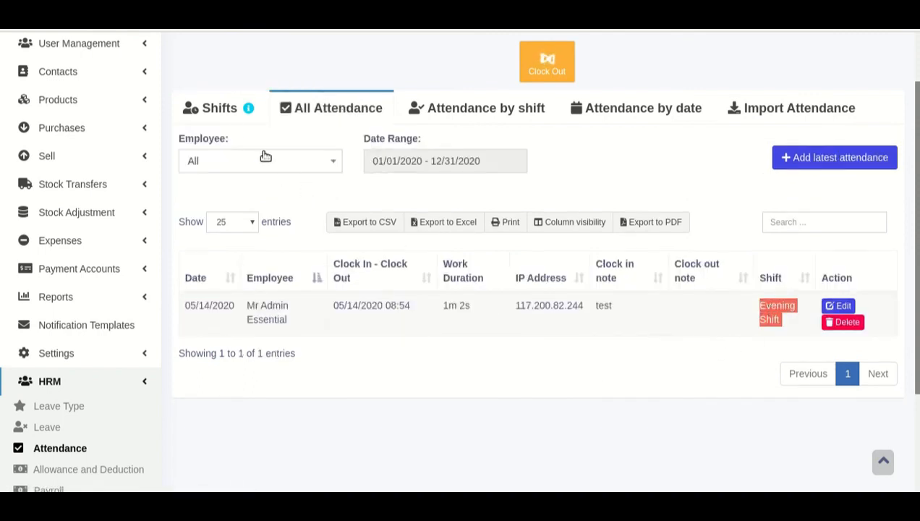
click(226, 115)
scroll(405, 250, up, 2)
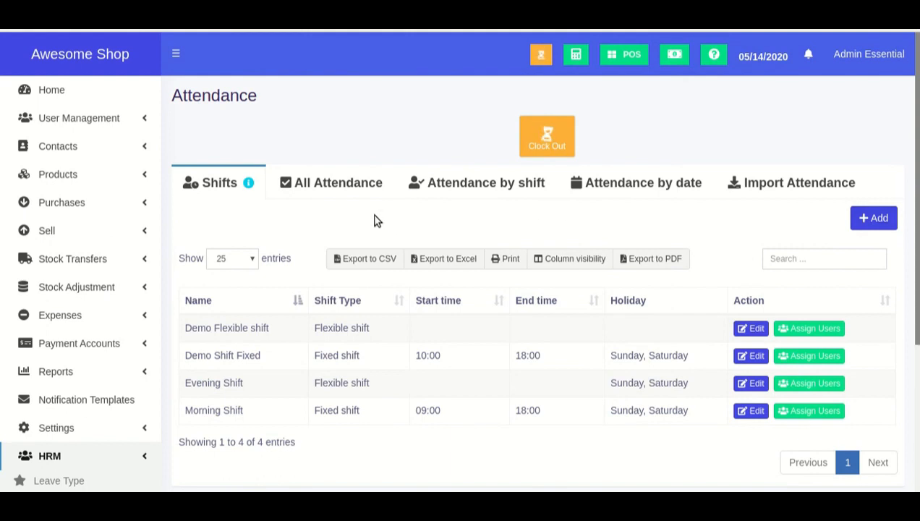
click(343, 184)
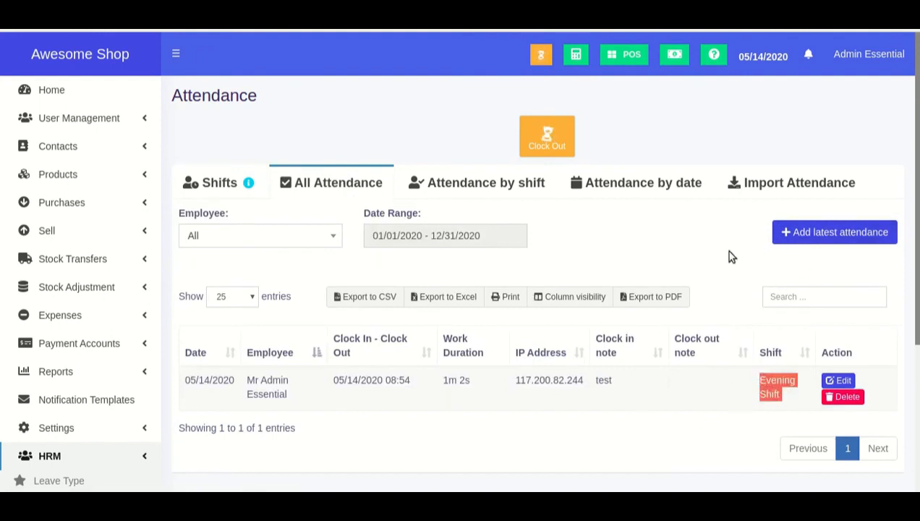
Step: Open attendance by shift, switch its date to 05/13/2020 and return it to 05/14/2020
click(459, 186)
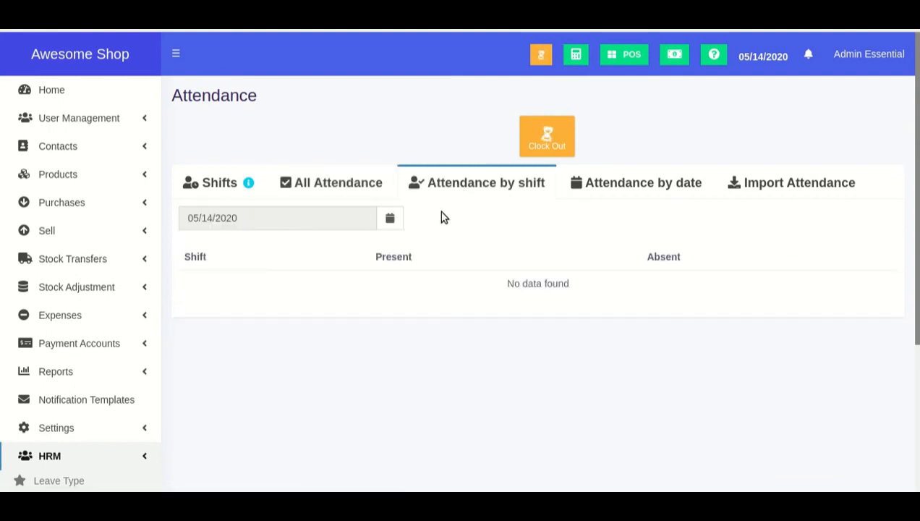
click(315, 223)
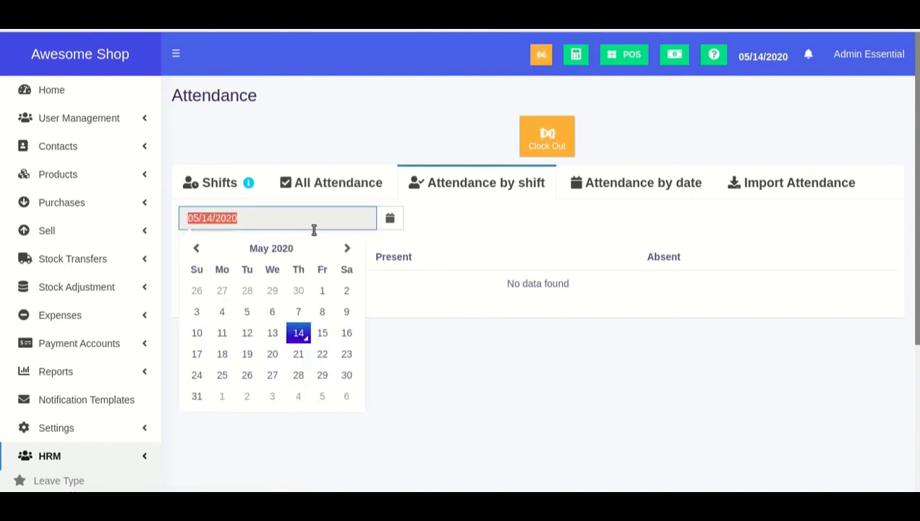
click(272, 332)
click(271, 220)
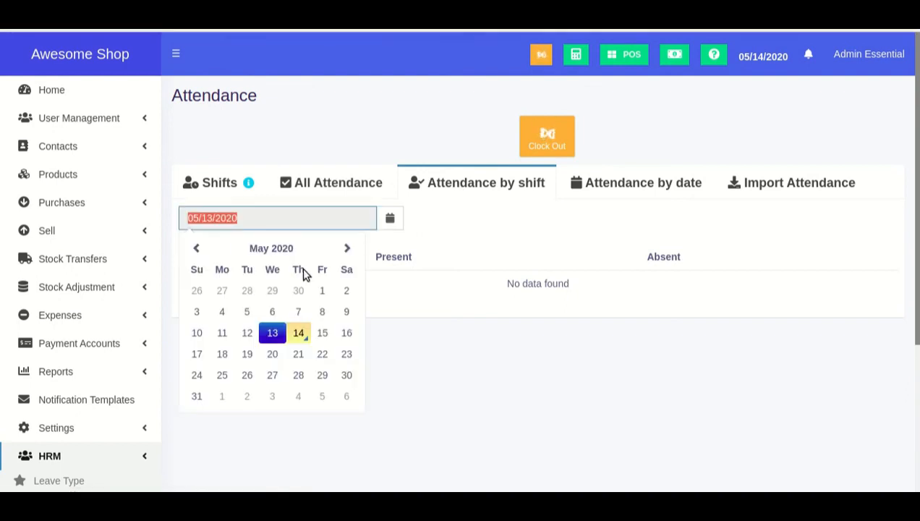
click(297, 335)
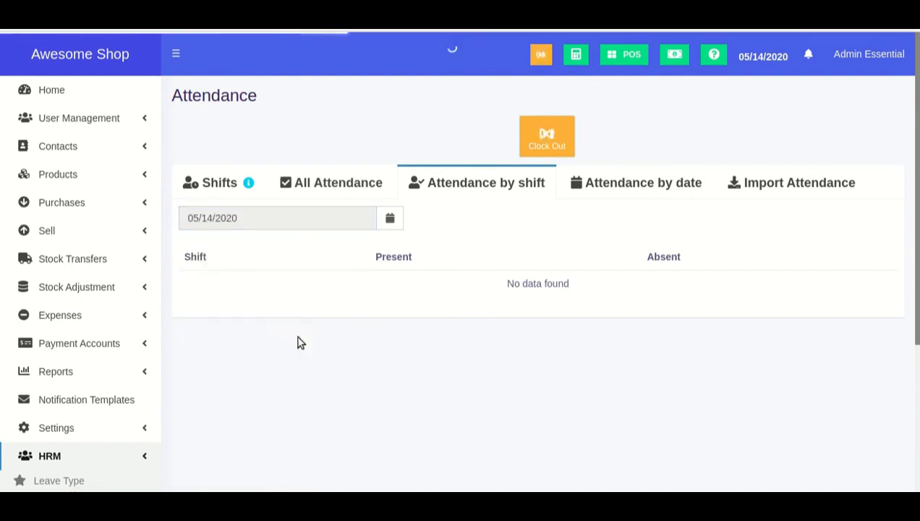
Step: Examine the shift, present and absent columns of the Evening Shift attendance for 05/14/2020
double_click(198, 261)
double_click(214, 290)
click(358, 282)
double_click(361, 284)
drag(558, 263, 612, 281)
click(613, 281)
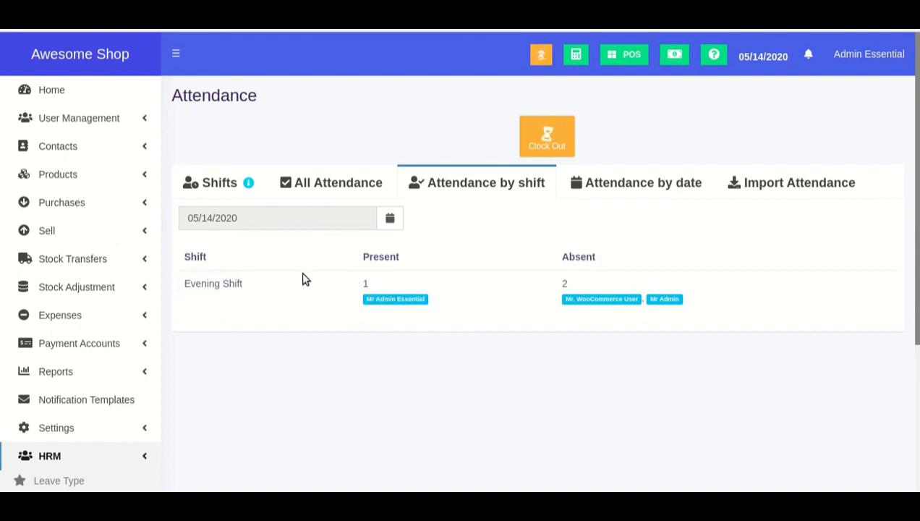
triple_click(232, 283)
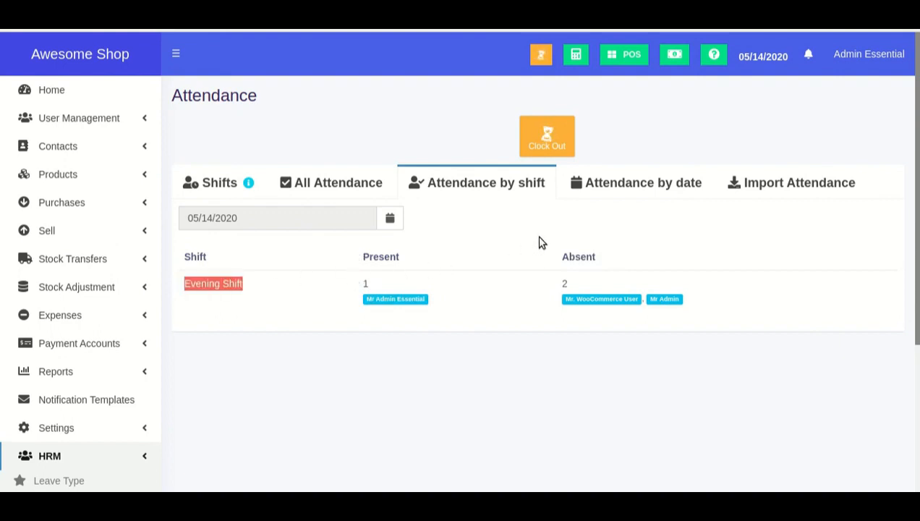
Step: View attendance by date for the last 30 days and for today, and examine the 05/14/2020 row
click(637, 186)
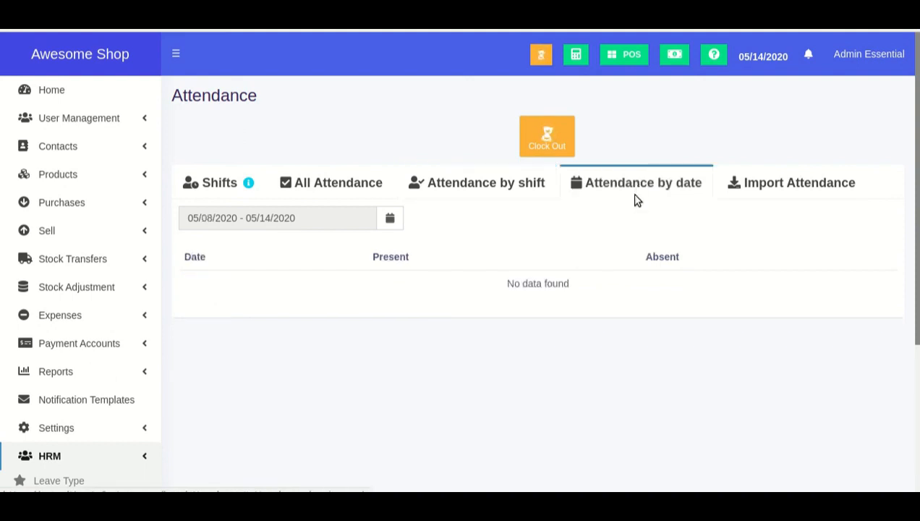
click(250, 217)
click(245, 312)
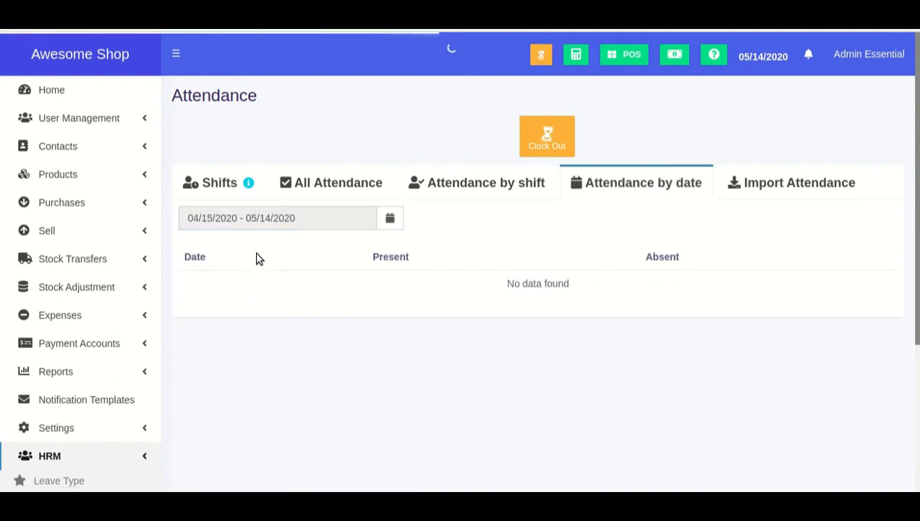
click(274, 217)
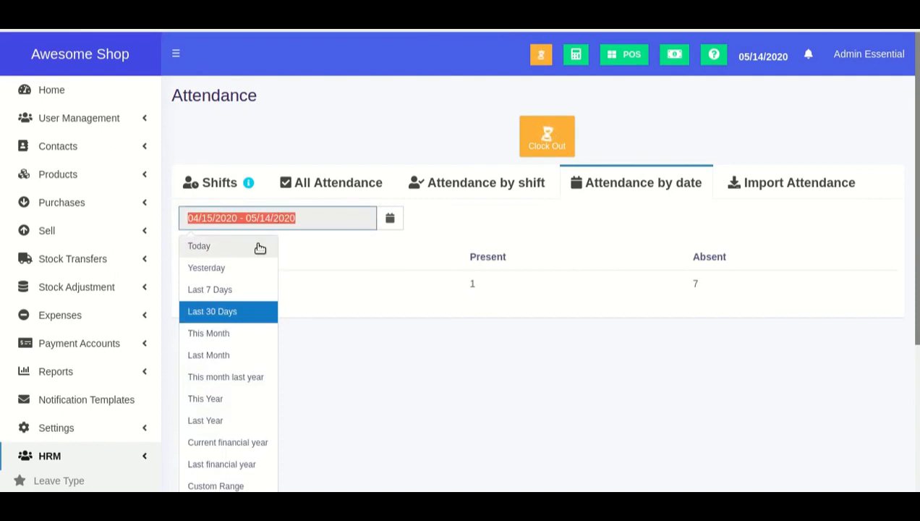
click(227, 248)
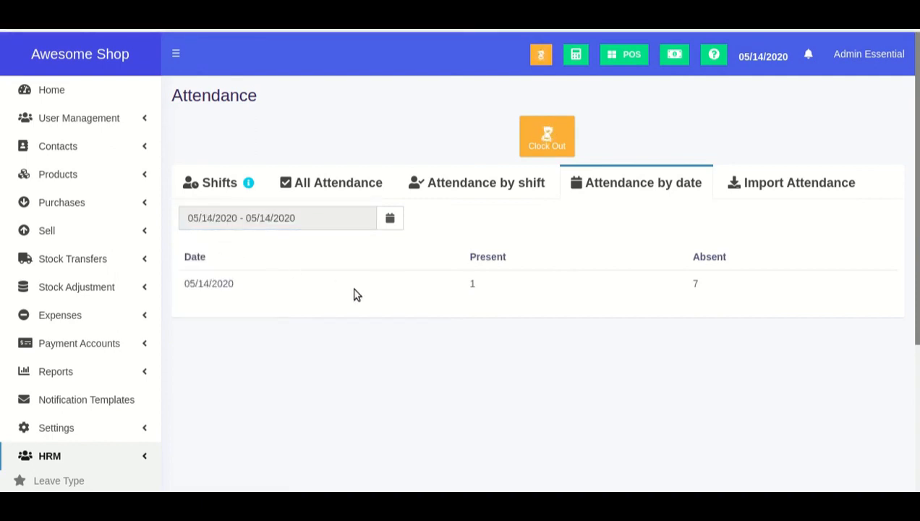
drag(185, 285, 231, 284)
click(231, 285)
Step: Open the attendance import page and review each template column, from Email through IP Address
click(794, 187)
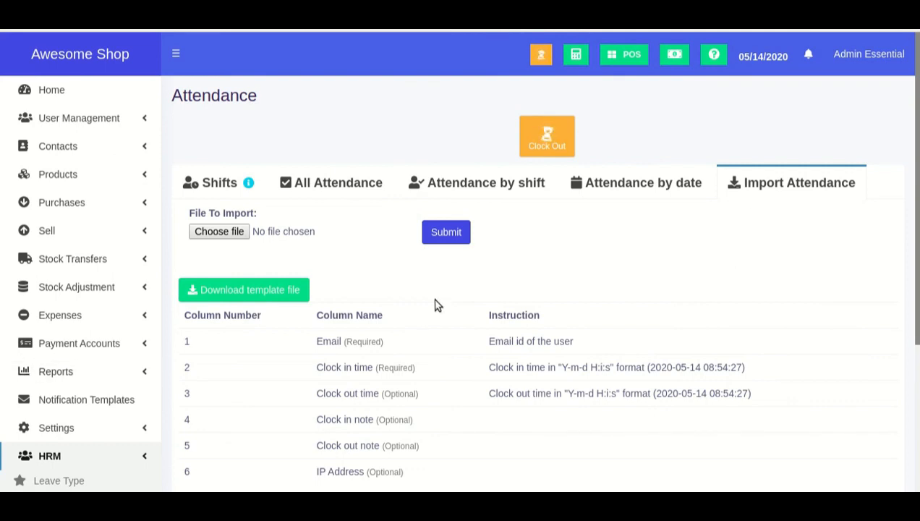
scroll(435, 303, down, 2)
scroll(371, 291, up, 2)
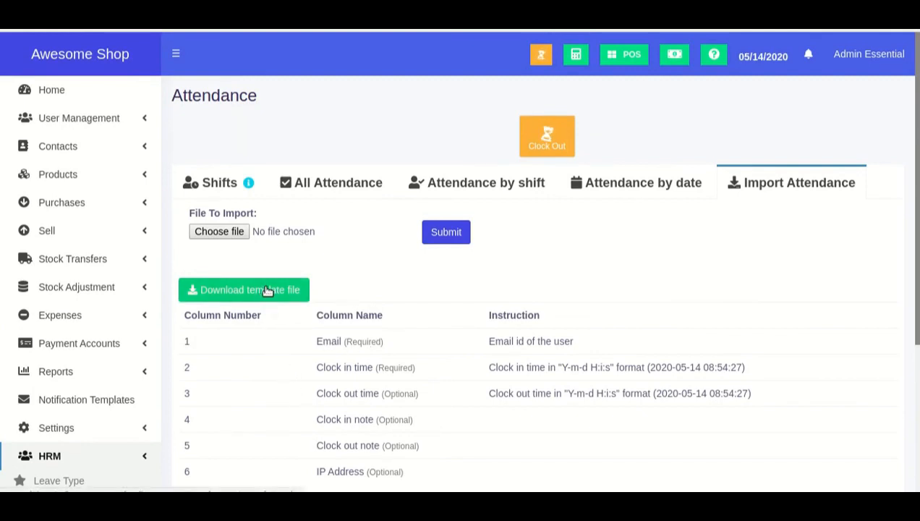
scroll(361, 342, down, 1)
drag(316, 266, 398, 273)
drag(325, 293, 389, 293)
drag(325, 318, 416, 318)
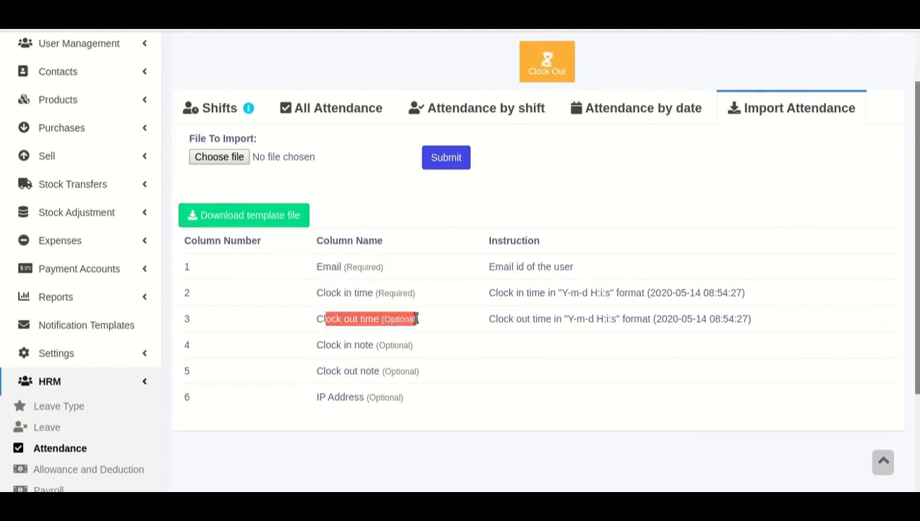
drag(317, 344, 424, 348)
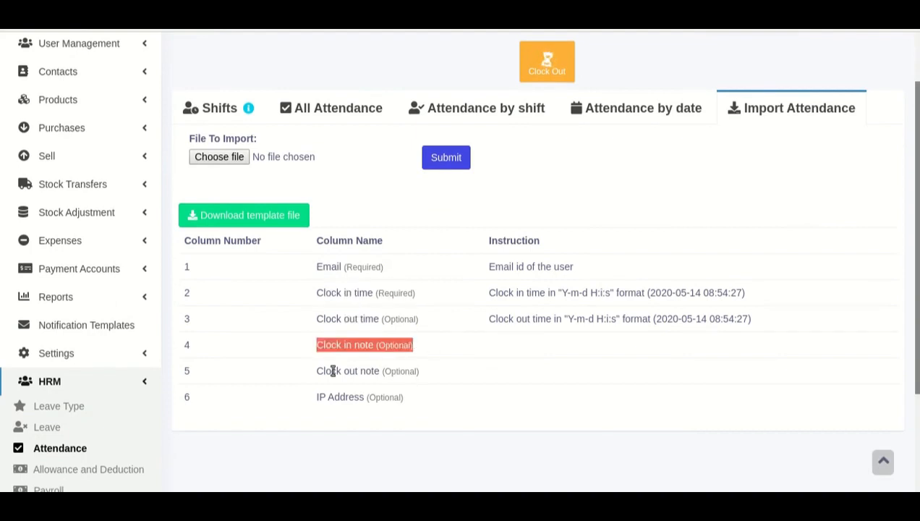
drag(323, 370, 423, 375)
drag(322, 398, 406, 402)
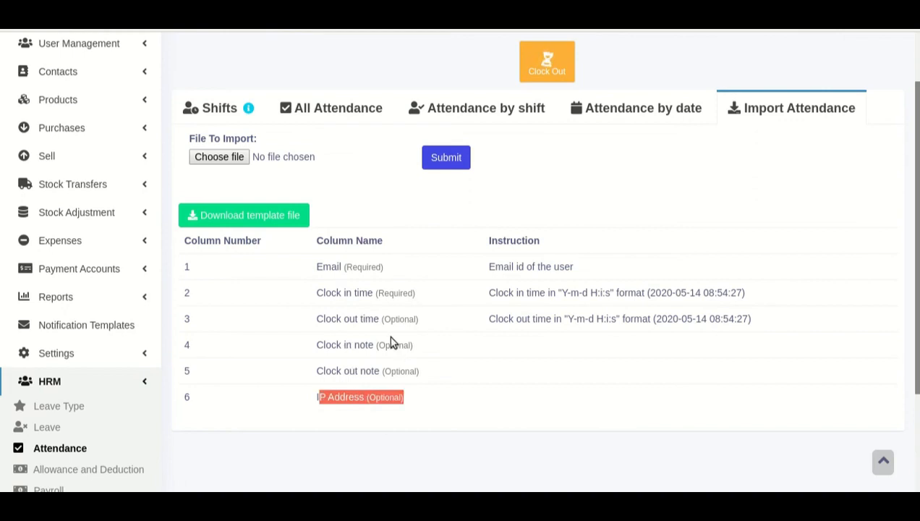
Step: Check which import columns are optional and that Clock in time is marked as required
drag(319, 319, 411, 398)
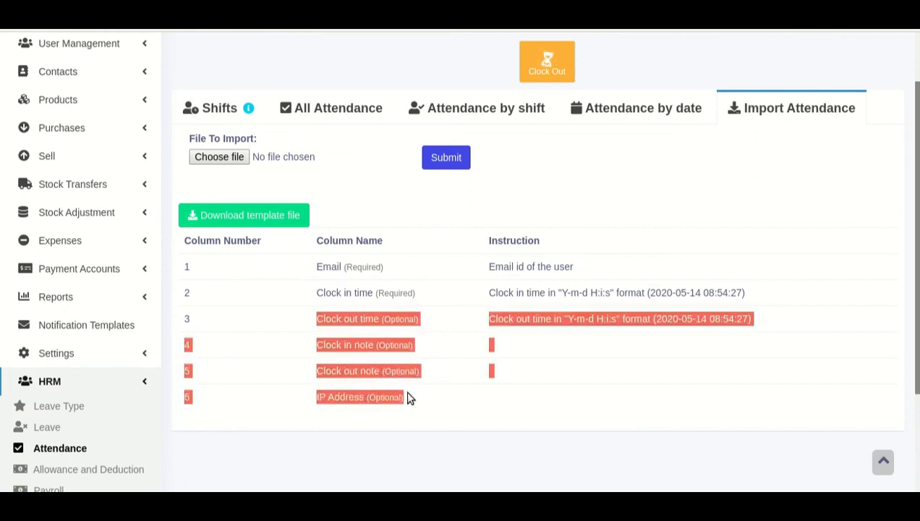
click(410, 398)
drag(316, 294, 390, 302)
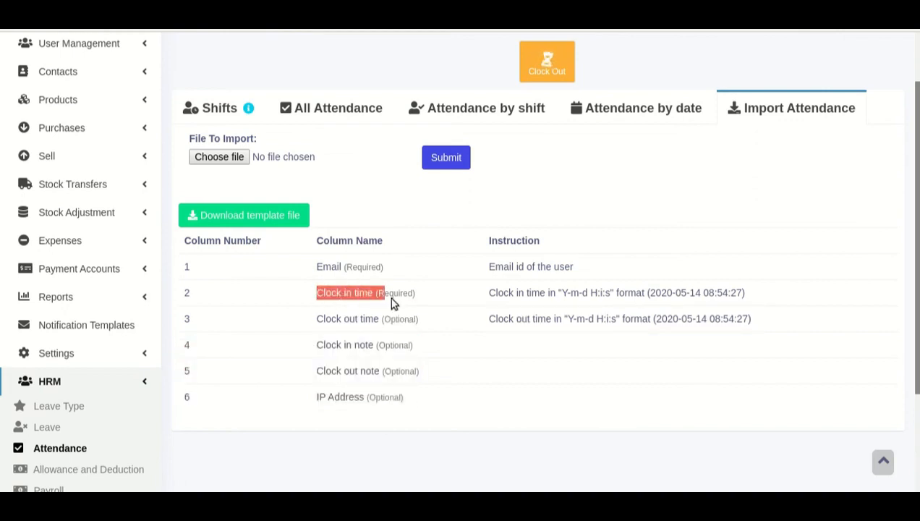
click(422, 304)
scroll(433, 345, up, 2)
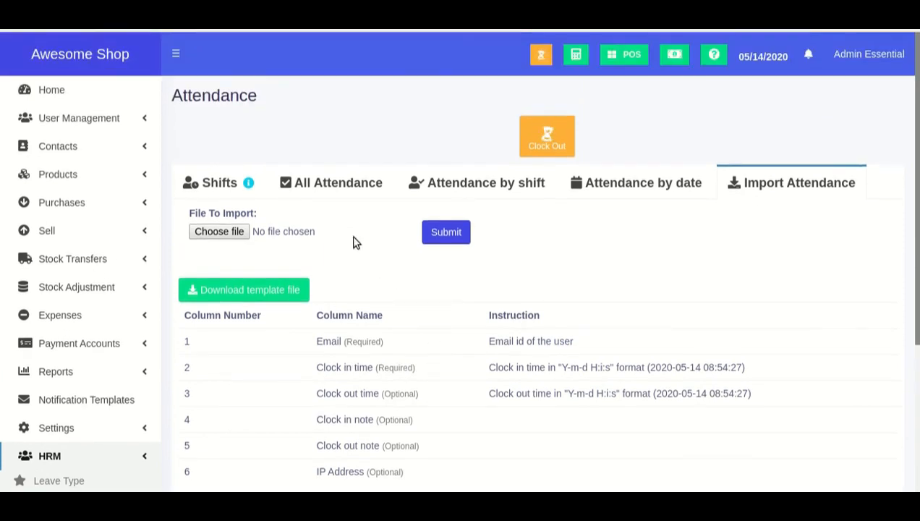
Step: Return to all attendance, view the form for adding the latest attendance and close it without saving
click(333, 184)
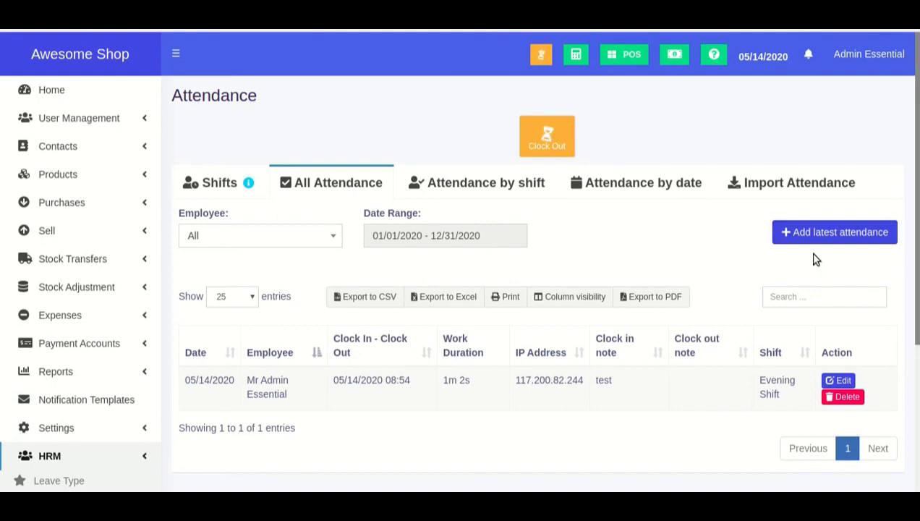
click(813, 232)
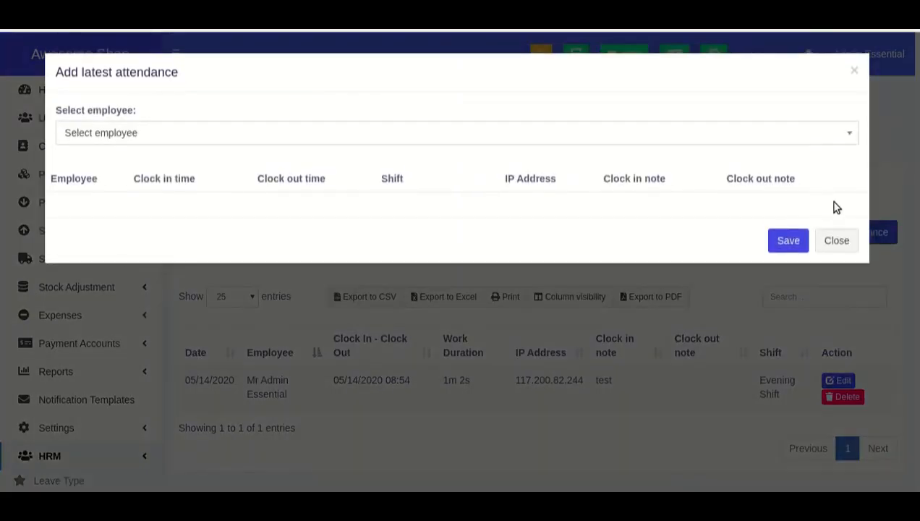
click(836, 240)
scroll(441, 319, down, 3)
scroll(721, 264, up, 2)
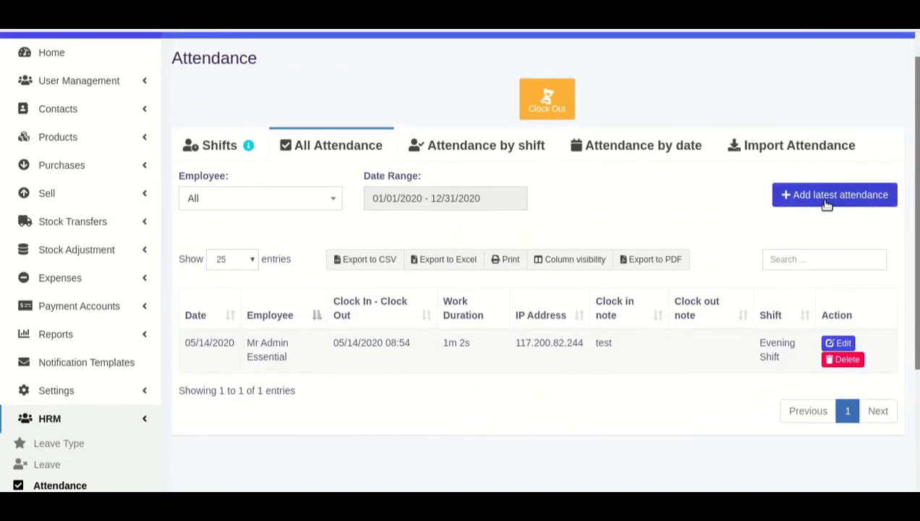
Step: Open the attendance section of the HRM settings and review the self-entry option and grace times
scroll(383, 318, down, 2)
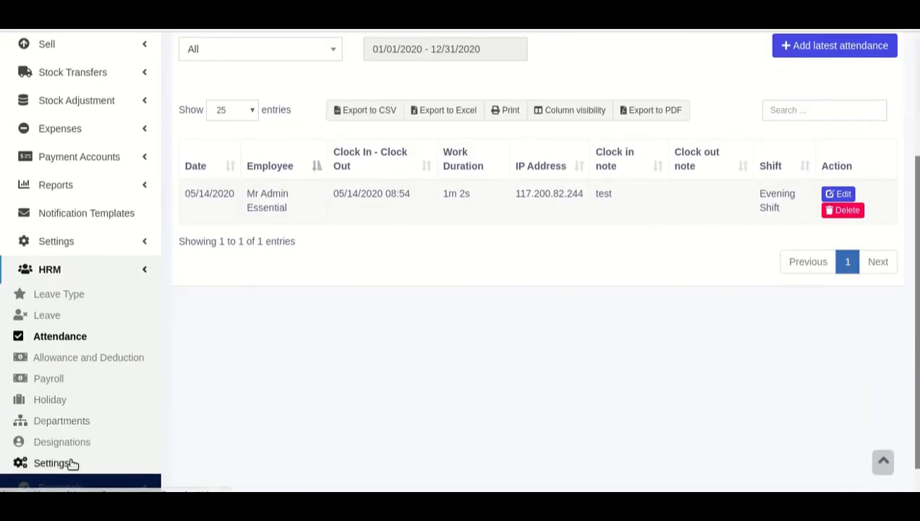
scroll(323, 421, up, 2)
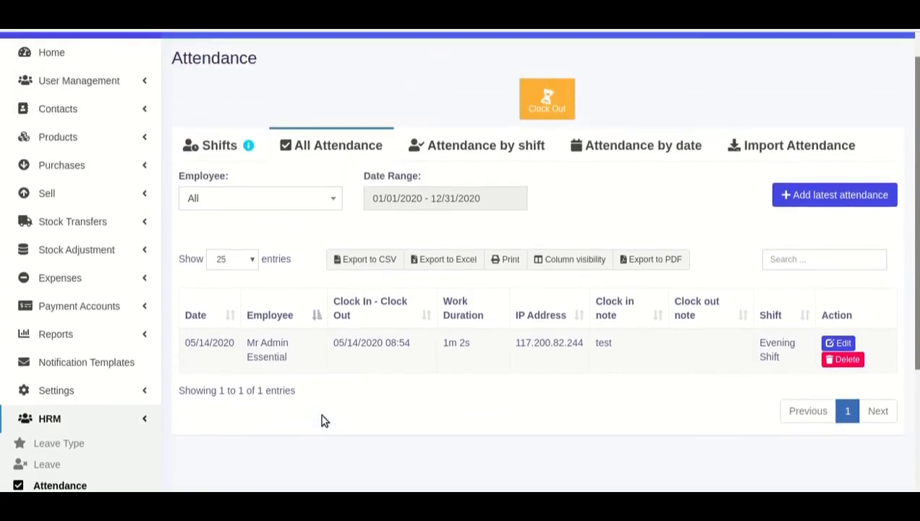
scroll(323, 421, down, 2)
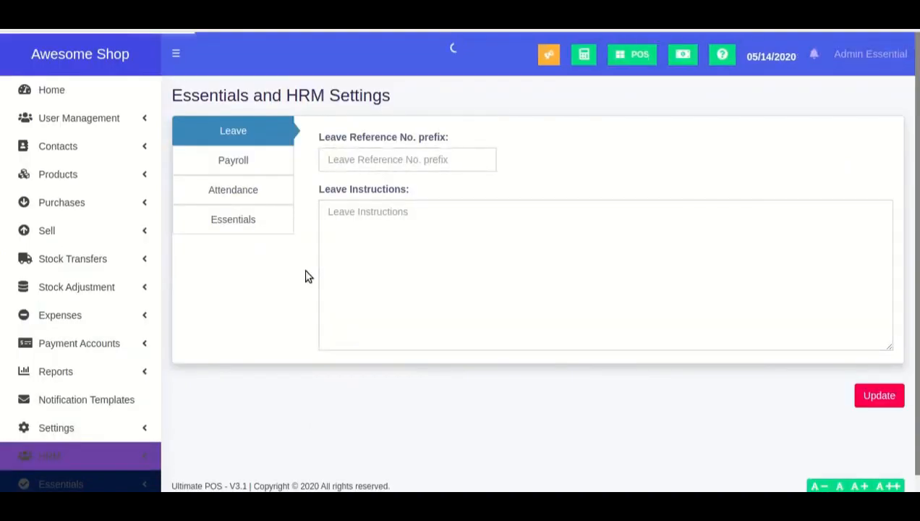
click(248, 200)
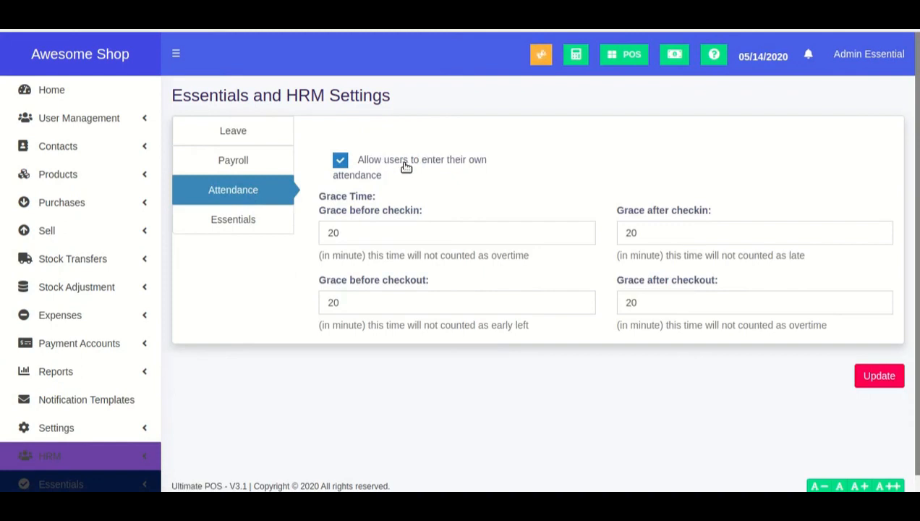
scroll(476, 166, down, 1)
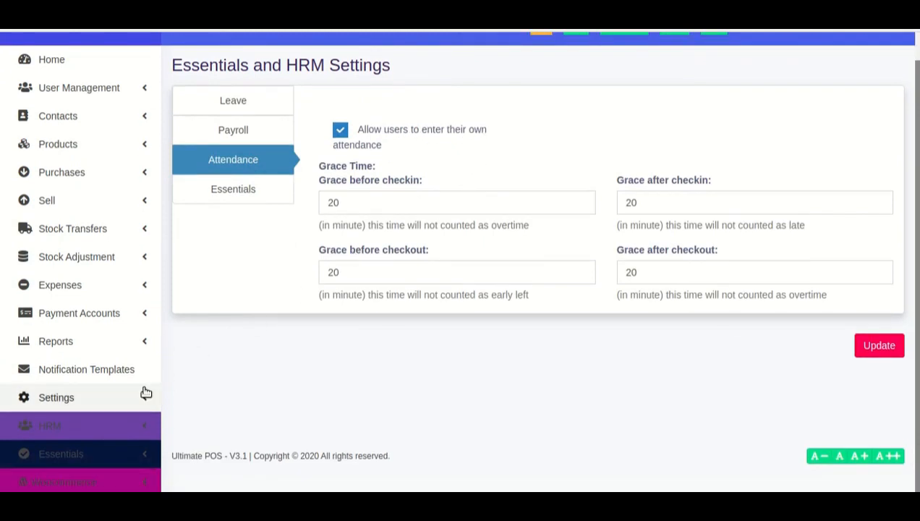
Step: Return to HRM attendance and open the form for adding the latest attendance from the all-attendance list
click(92, 426)
scroll(94, 434, up, 1)
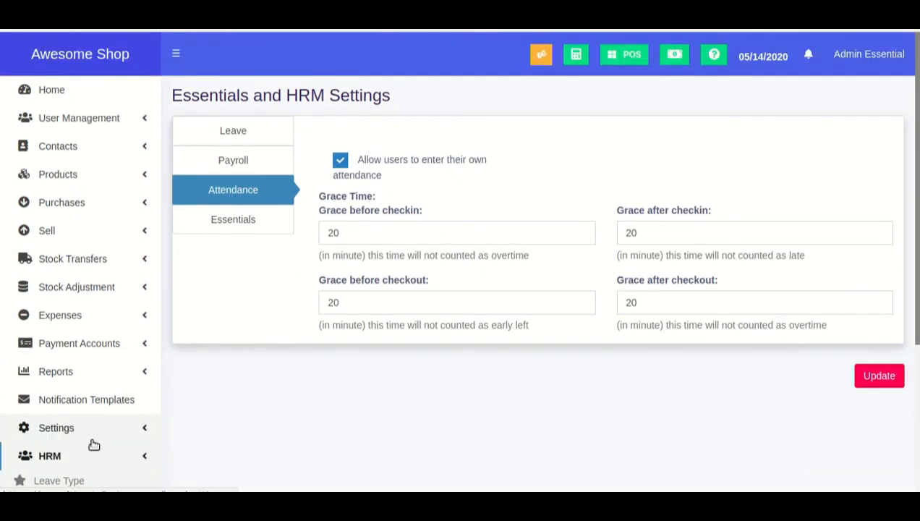
scroll(92, 444, down, 4)
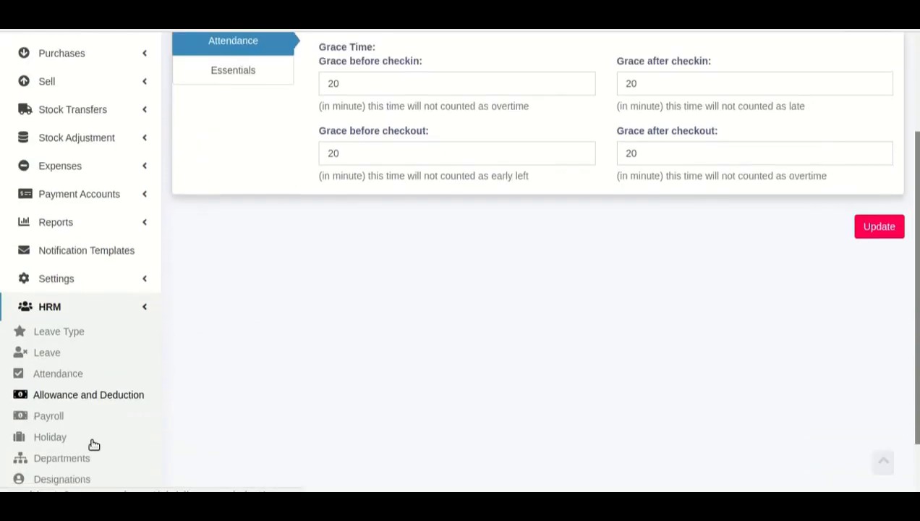
click(56, 373)
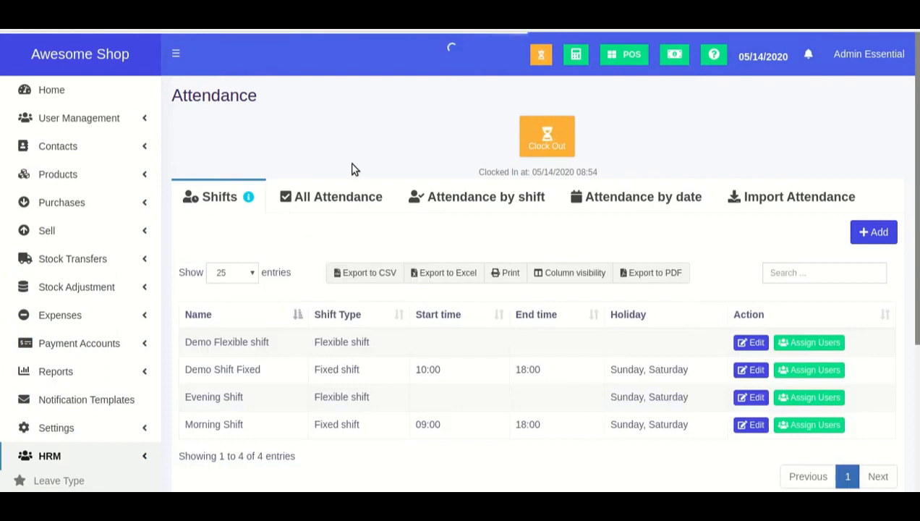
click(351, 200)
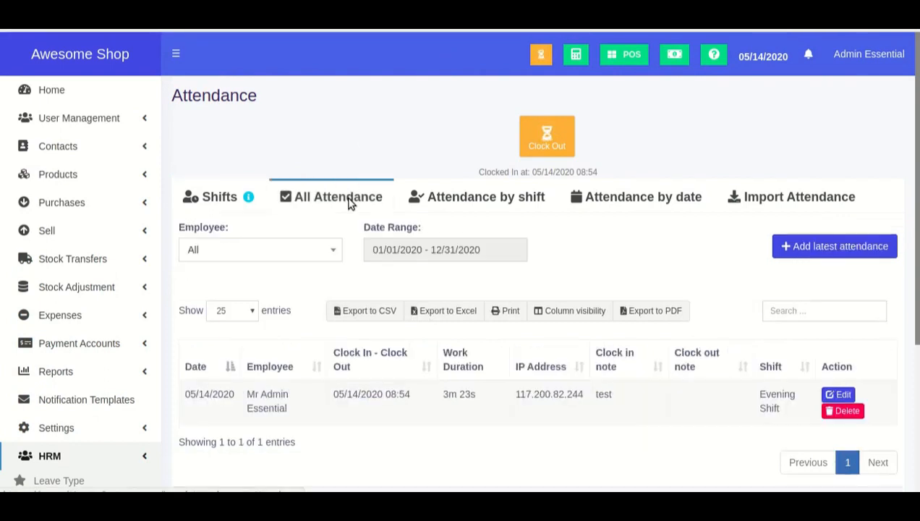
click(829, 247)
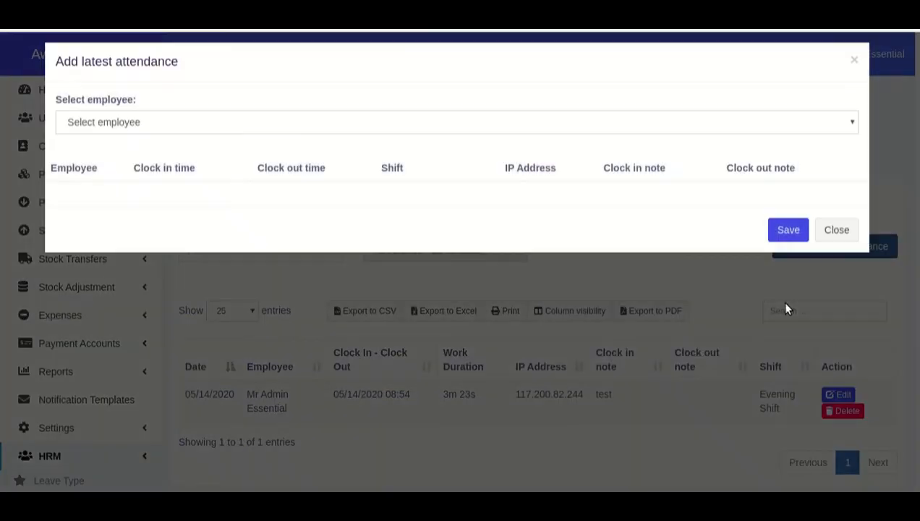
Step: Add the first listed employee to the attendance form, look through the clock-in and clock-out fields, and assign the Evening Shift
click(143, 135)
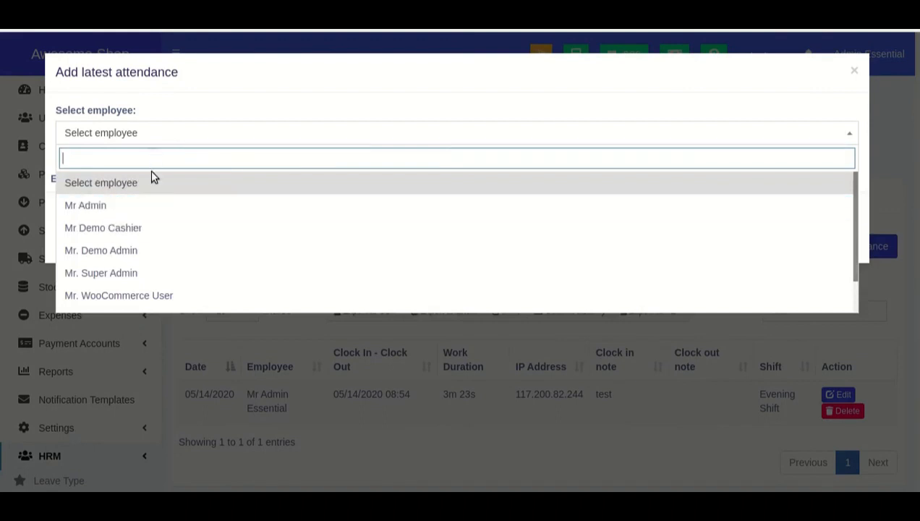
click(147, 209)
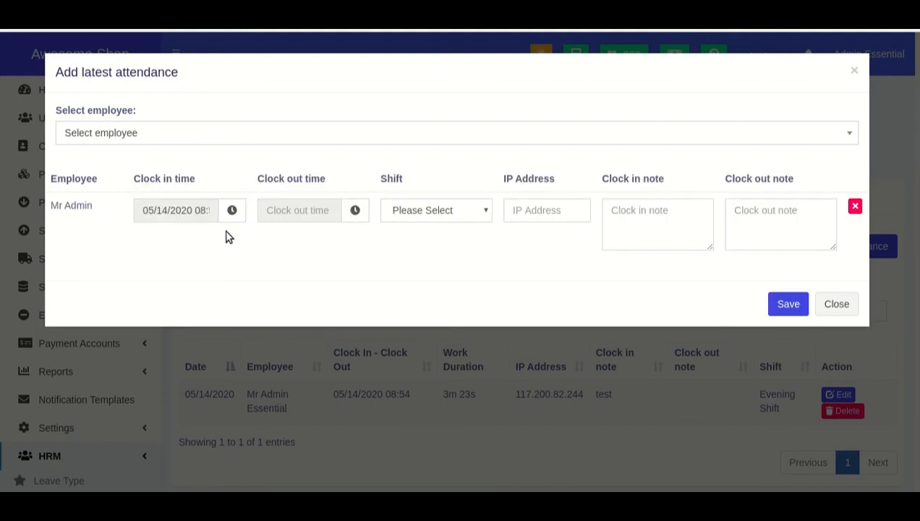
click(156, 208)
click(218, 169)
click(182, 210)
click(224, 190)
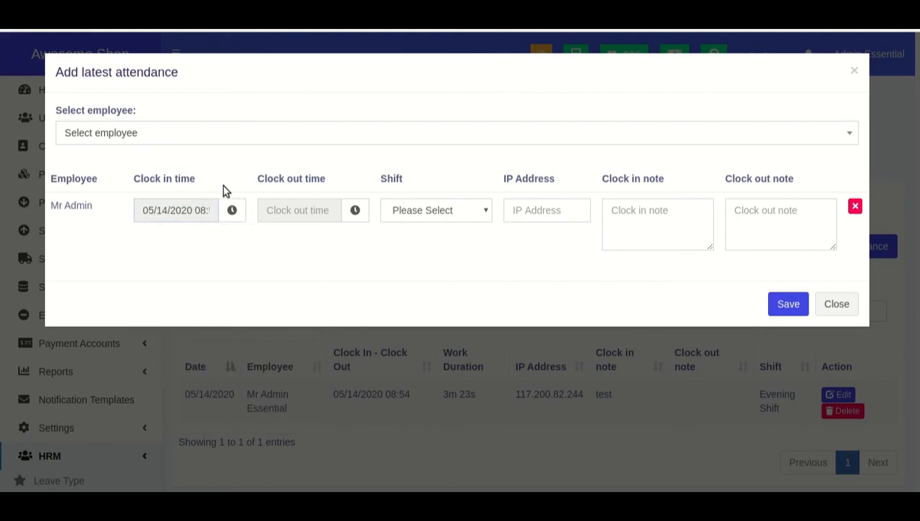
click(288, 214)
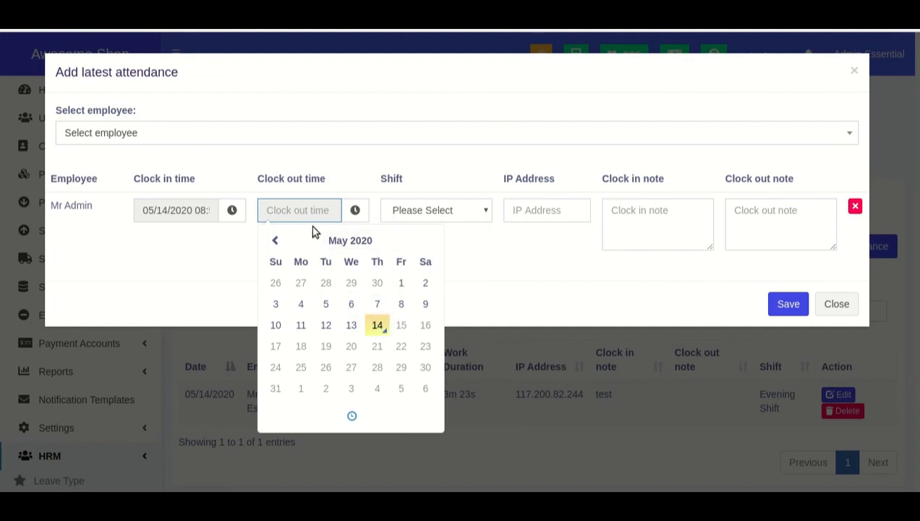
click(474, 235)
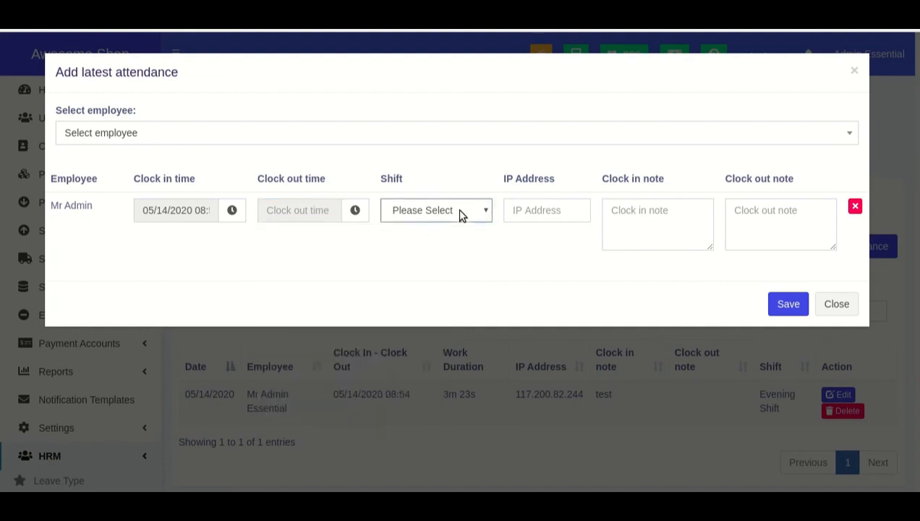
click(451, 247)
click(541, 214)
click(753, 227)
Step: Add the currently clocked-in employee to the attendance form as a second row
click(173, 137)
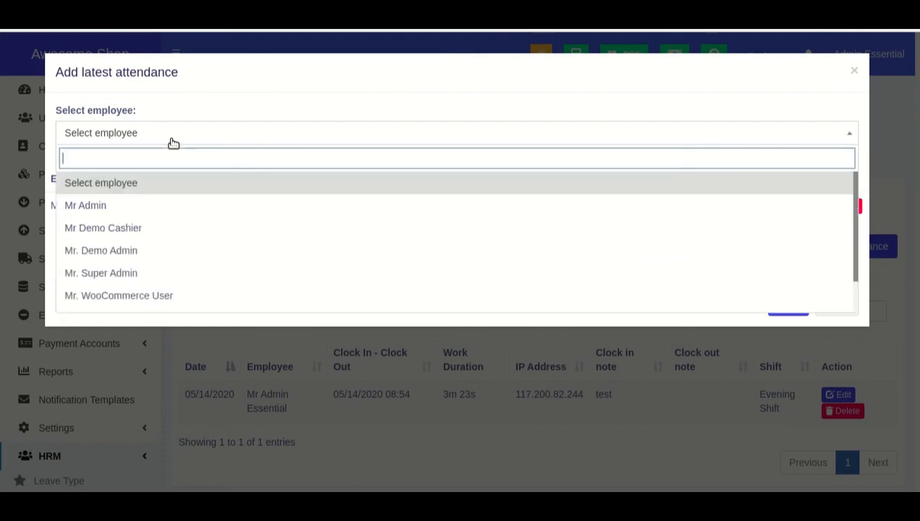
scroll(167, 221, down, 1)
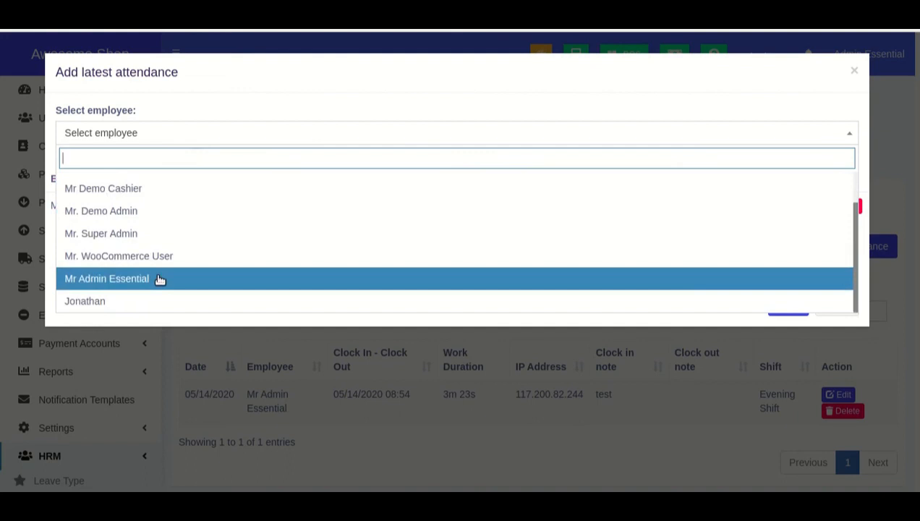
click(158, 279)
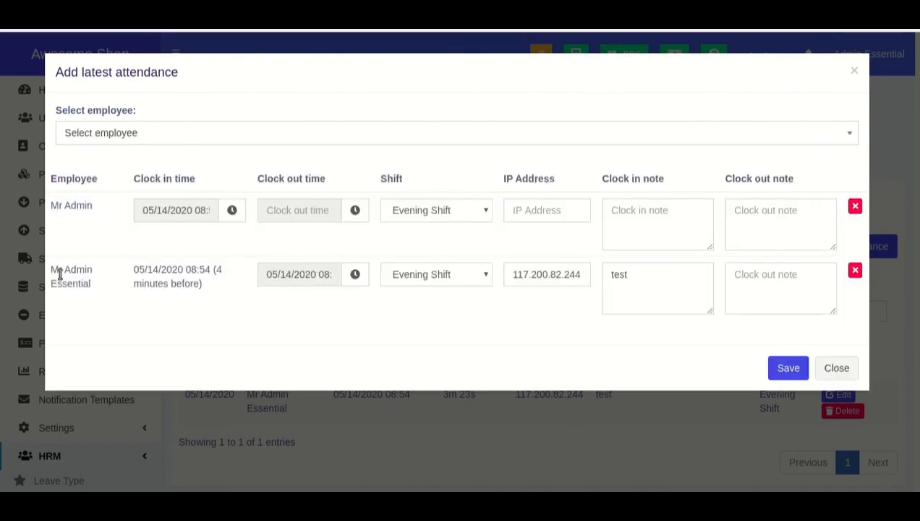
Step: Review the second row's employee, clock-in time, clock-out time, shift, IP address and both note fields
drag(53, 269, 106, 286)
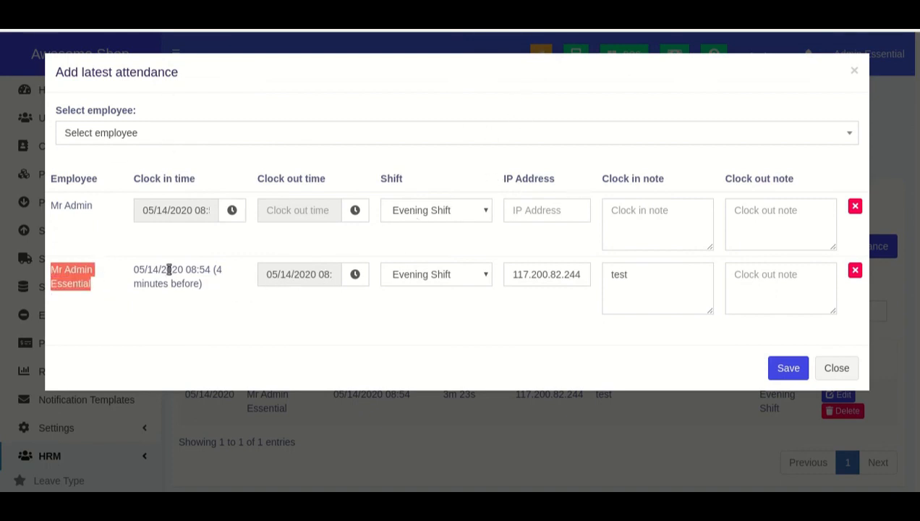
drag(132, 272, 199, 282)
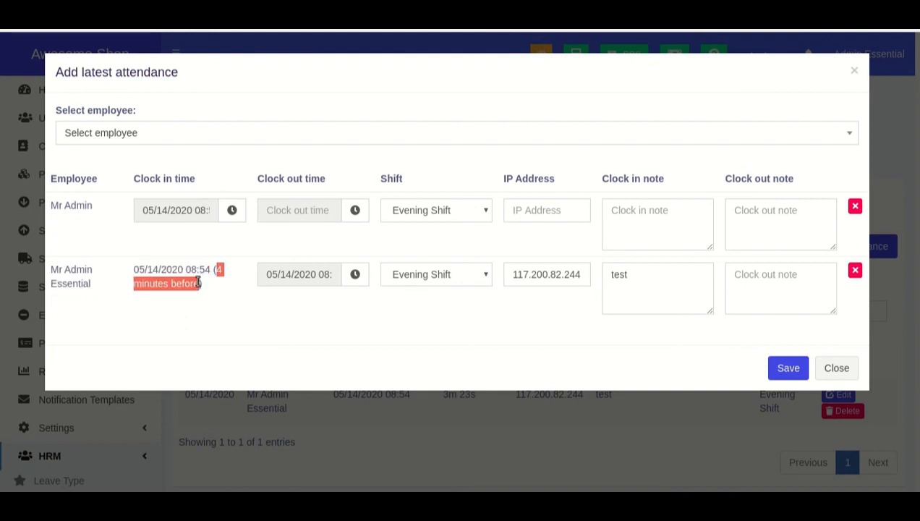
click(210, 300)
drag(134, 266, 201, 282)
click(215, 289)
click(276, 268)
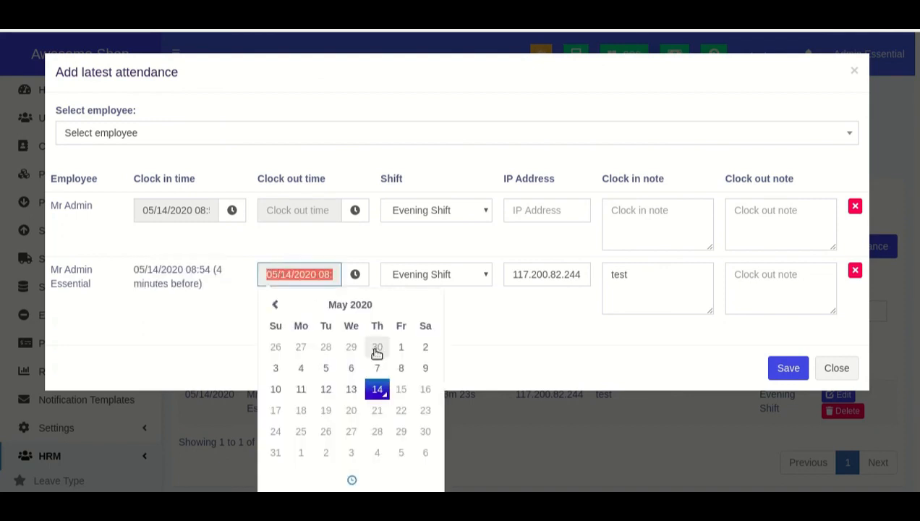
click(506, 349)
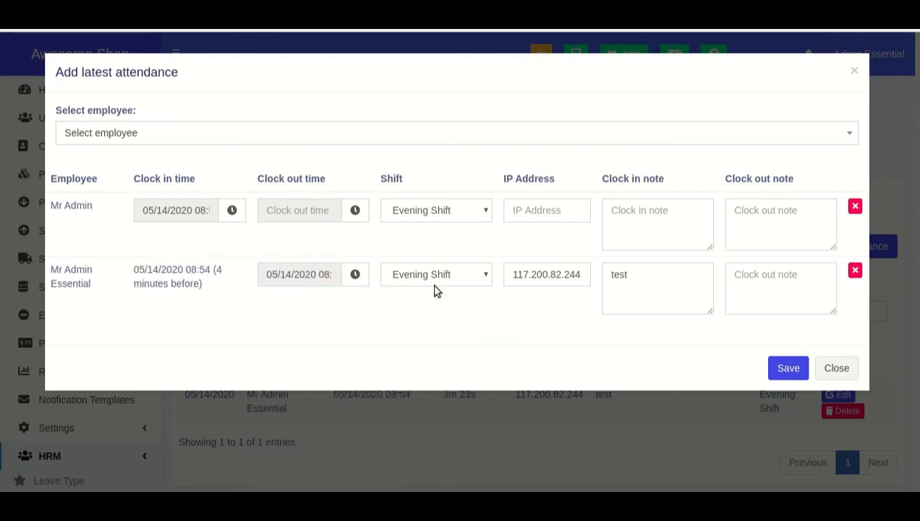
click(413, 275)
double_click(550, 275)
double_click(645, 276)
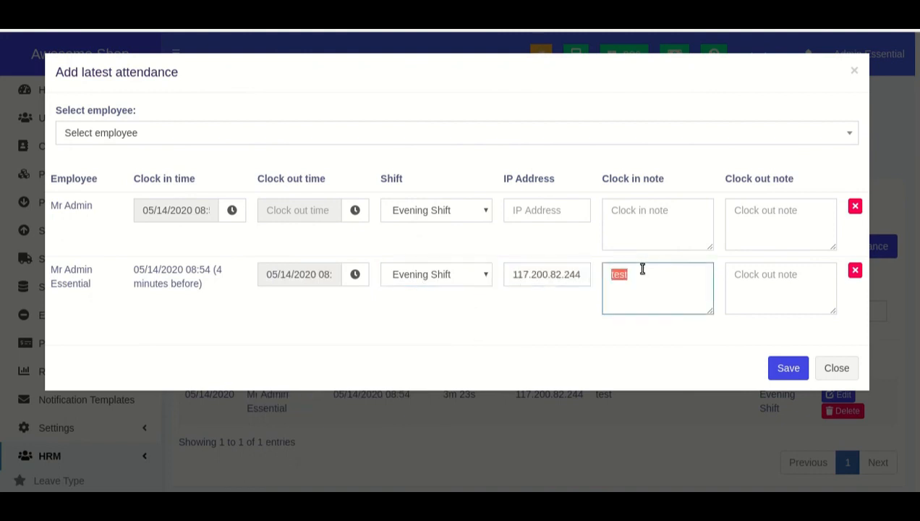
click(766, 284)
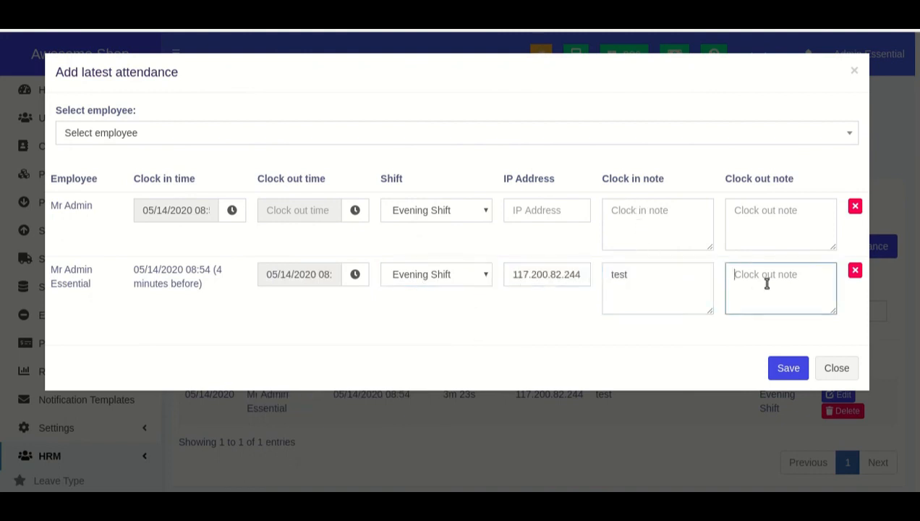
Step: Remove the first employee's row and save the clocked-in employee's attendance with the prefilled clock-out time
click(856, 208)
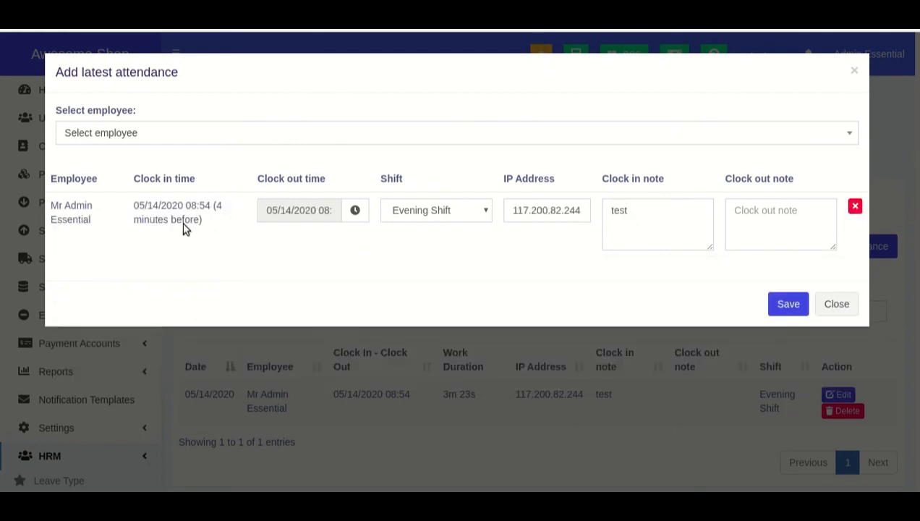
click(301, 216)
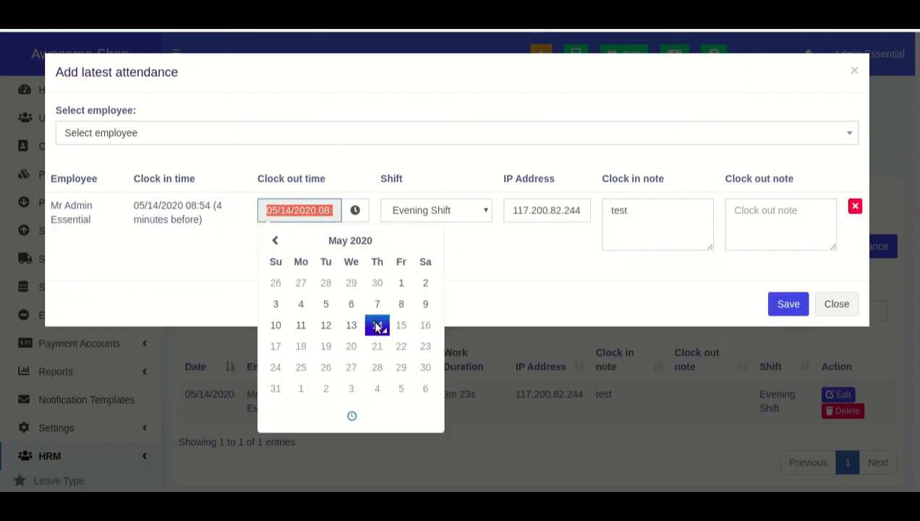
click(499, 292)
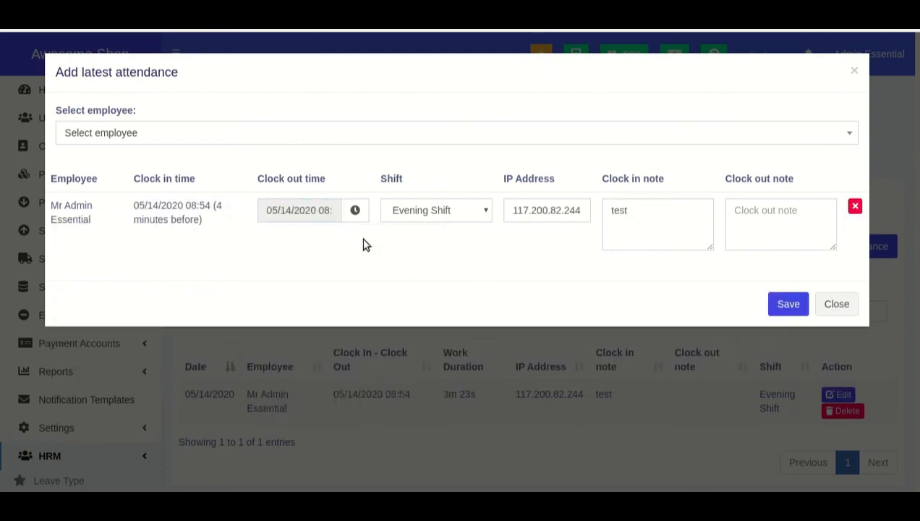
click(787, 307)
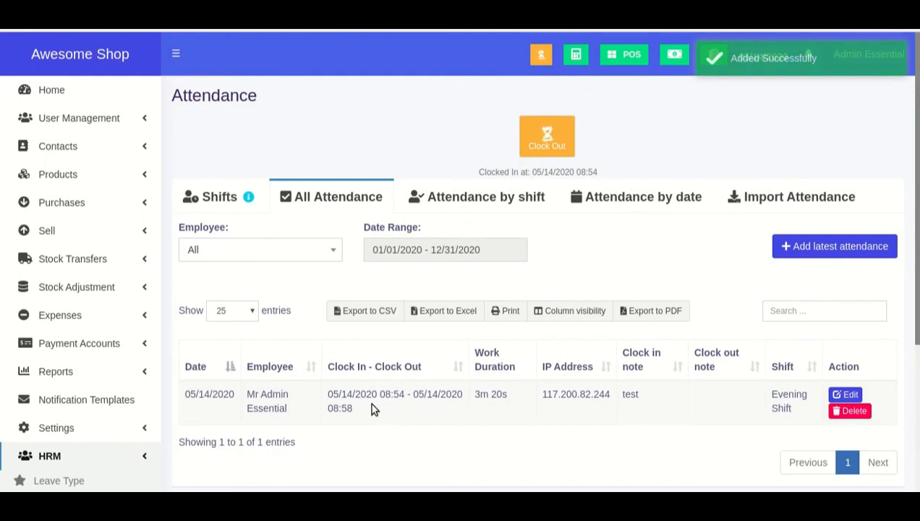
Step: Check the saved record's clock-in and clock-out times in all attendance, reload the page and view the list again
scroll(373, 409, down, 1)
drag(329, 357, 373, 380)
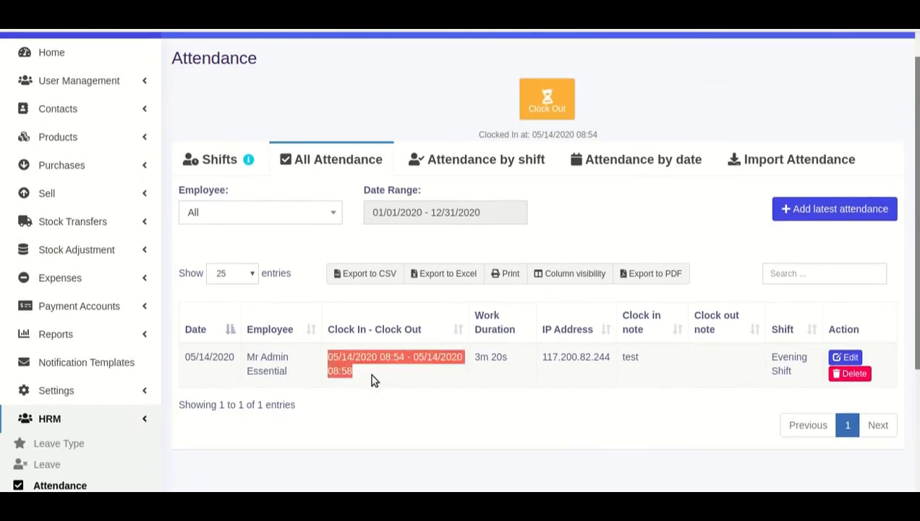
click(373, 379)
drag(323, 354, 363, 381)
click(364, 381)
click(252, 318)
drag(330, 355, 364, 373)
click(364, 373)
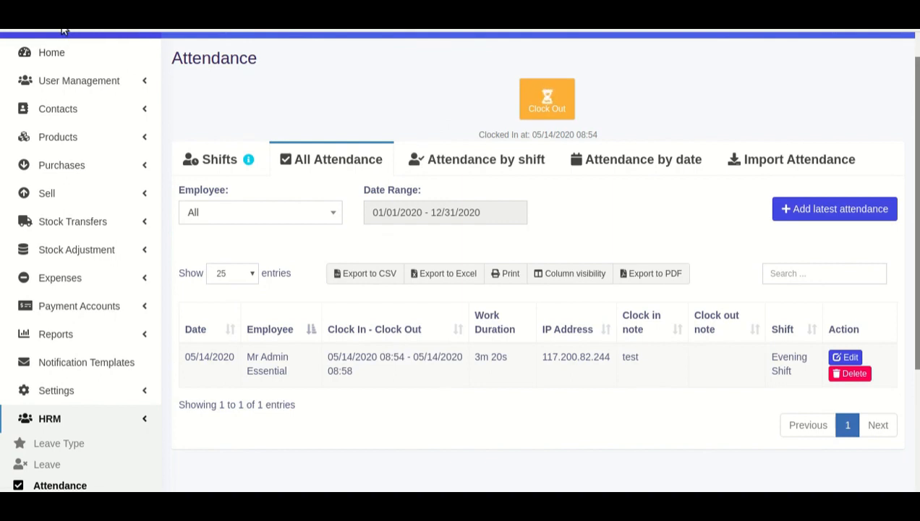
scroll(318, 168, up, 1)
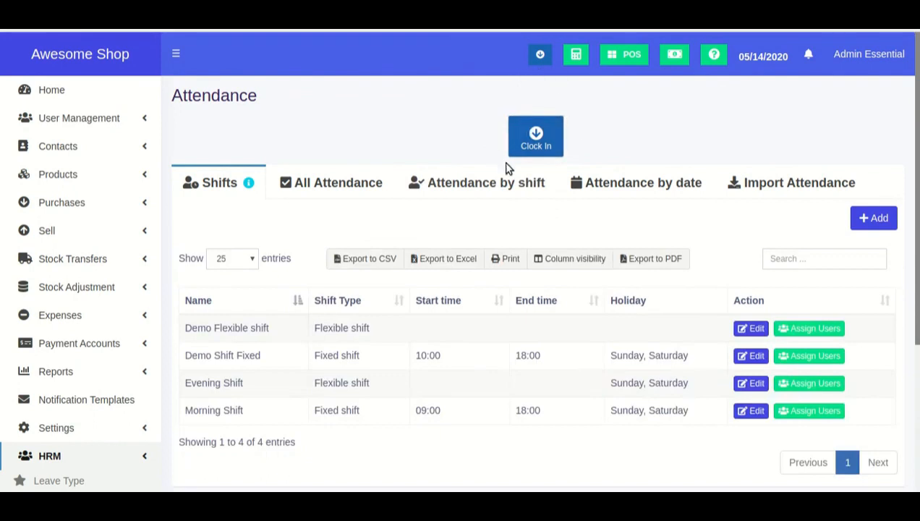
click(314, 181)
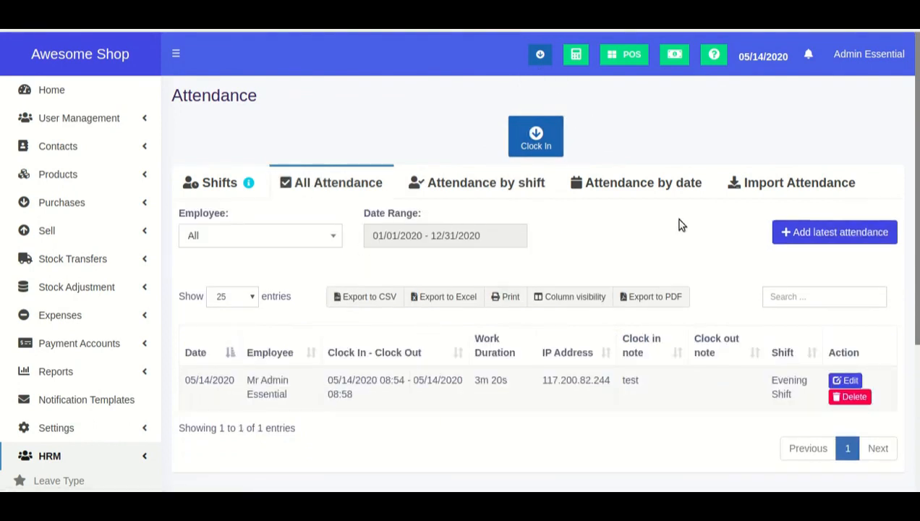
Step: Return to the shifts list, view the form for adding a shift and close it without saving
click(217, 185)
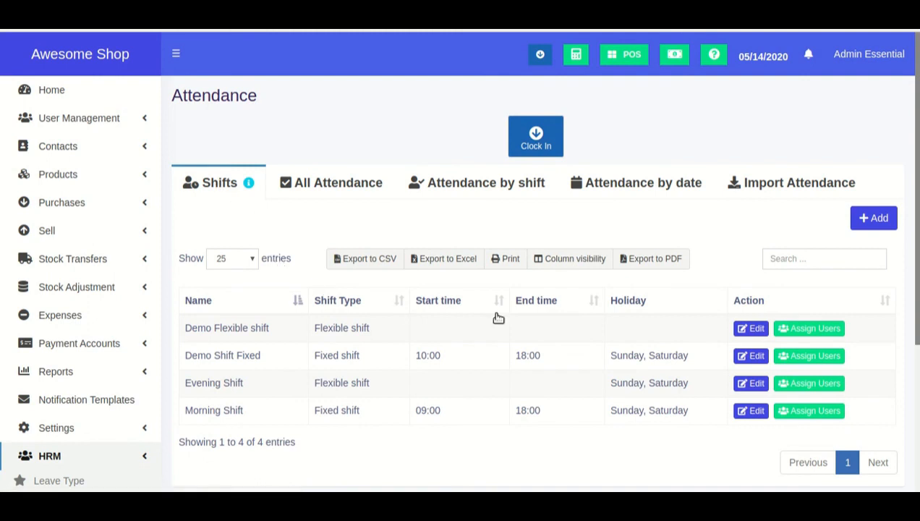
click(877, 222)
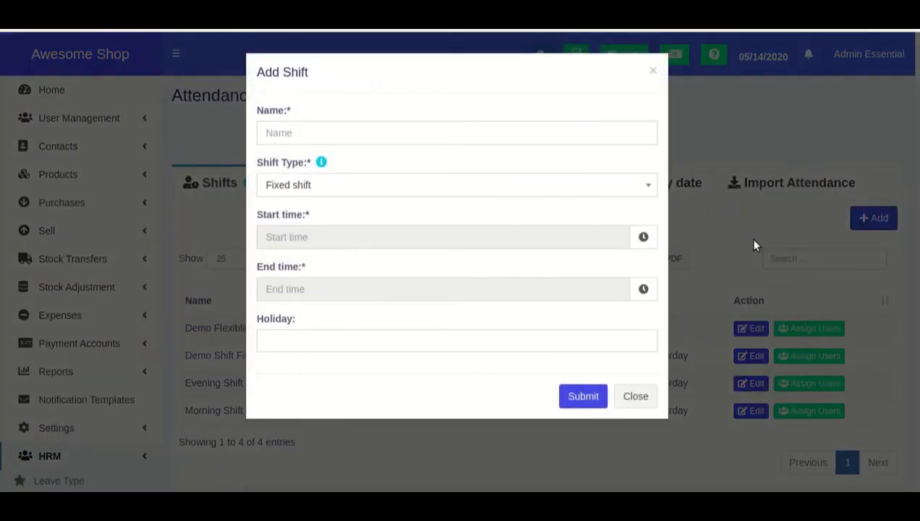
click(704, 270)
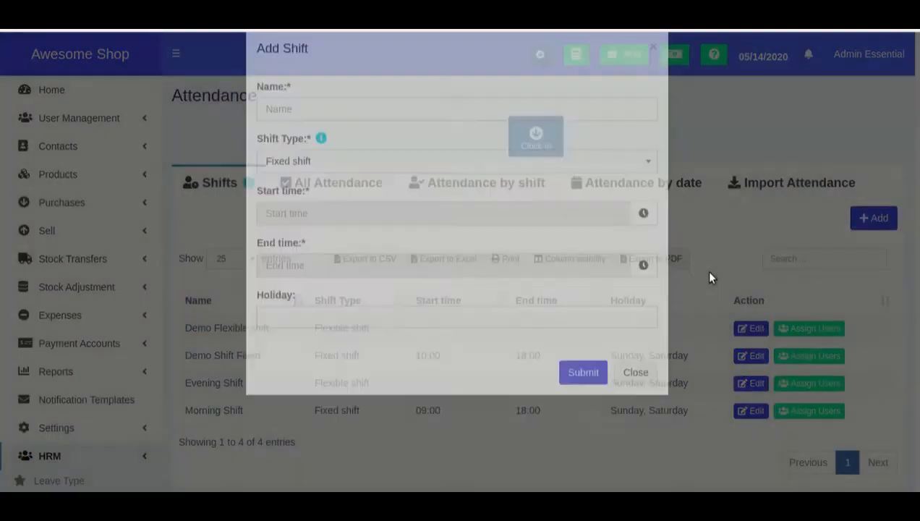
Step: Go through the all-attendance list and the attendance reports by shift and by date
click(323, 185)
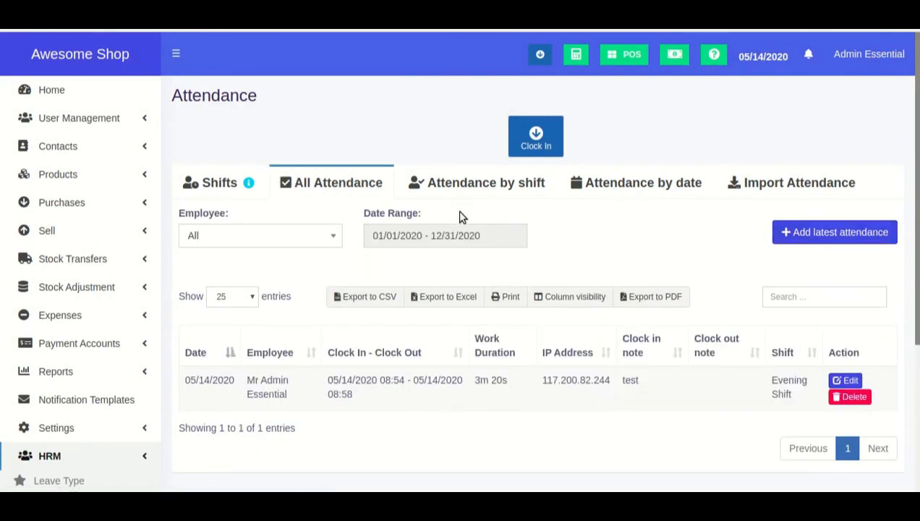
click(474, 190)
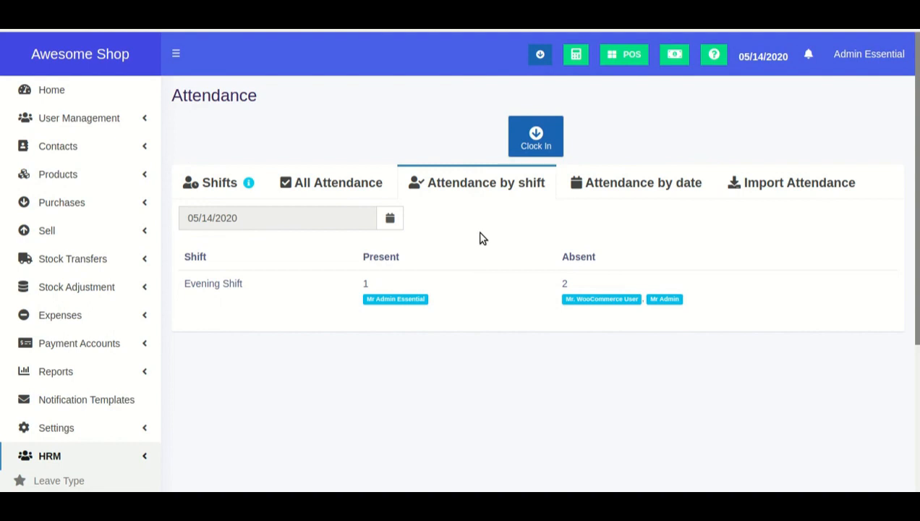
click(602, 185)
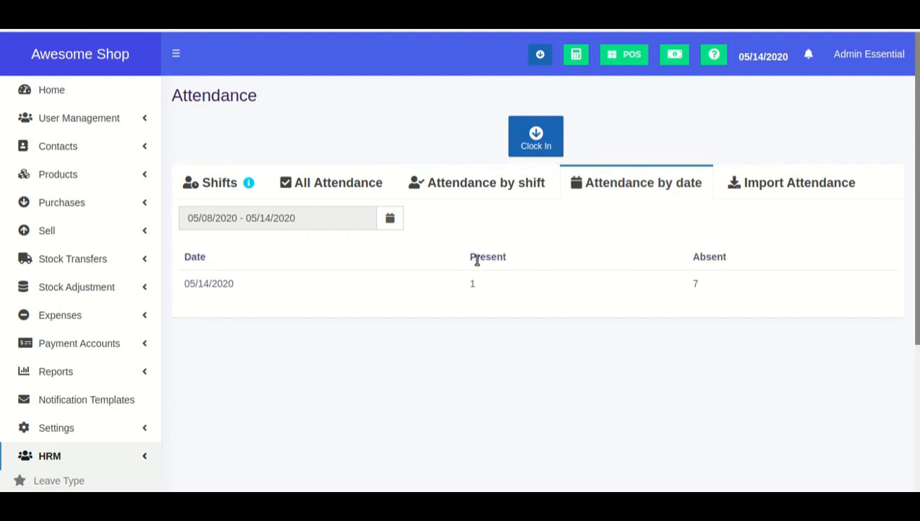
Step: Open the attendance import page and look over the template columns down to IP Address
click(778, 185)
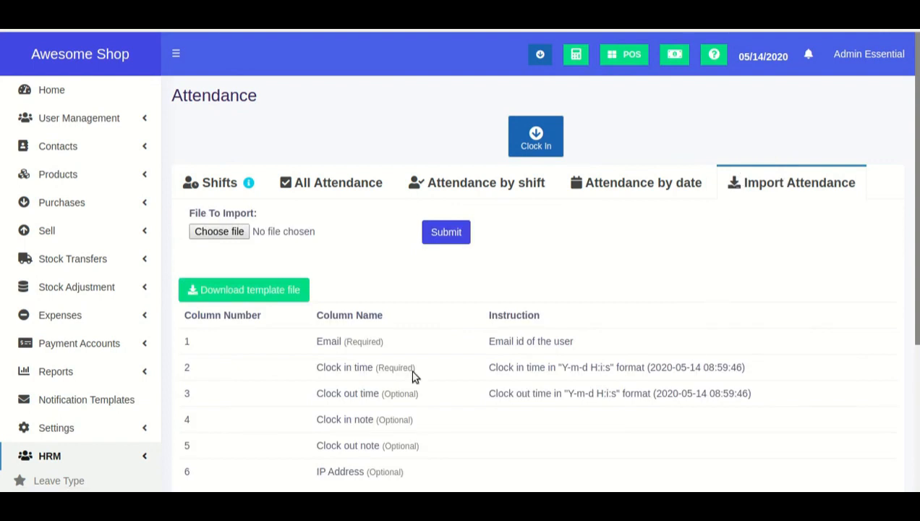
scroll(252, 375, down, 2)
scroll(72, 455, down, 1)
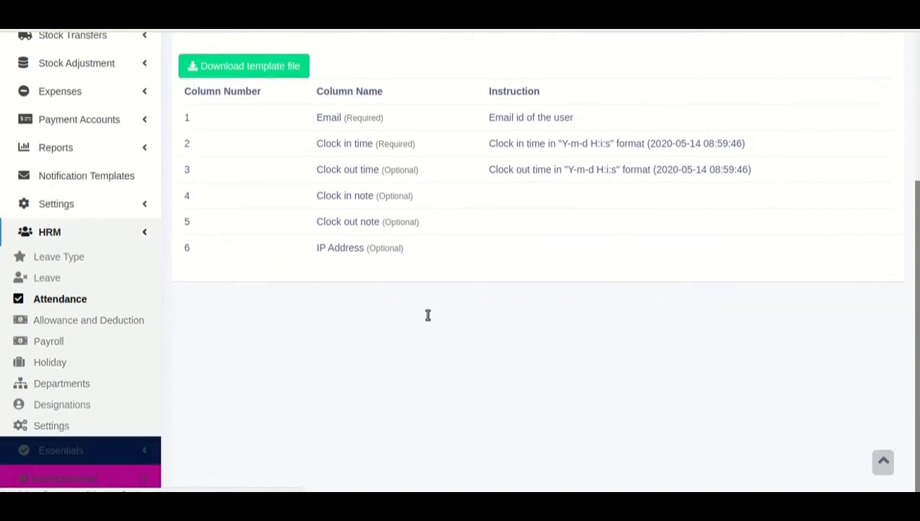
Step: Open the HRM settings and look over the self-entered attendance option and grace time fields in the attendance section
click(56, 426)
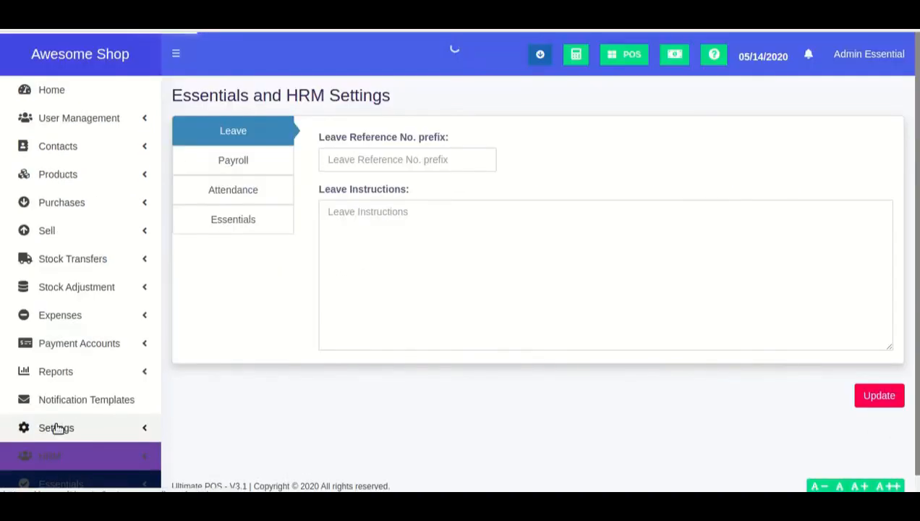
click(232, 191)
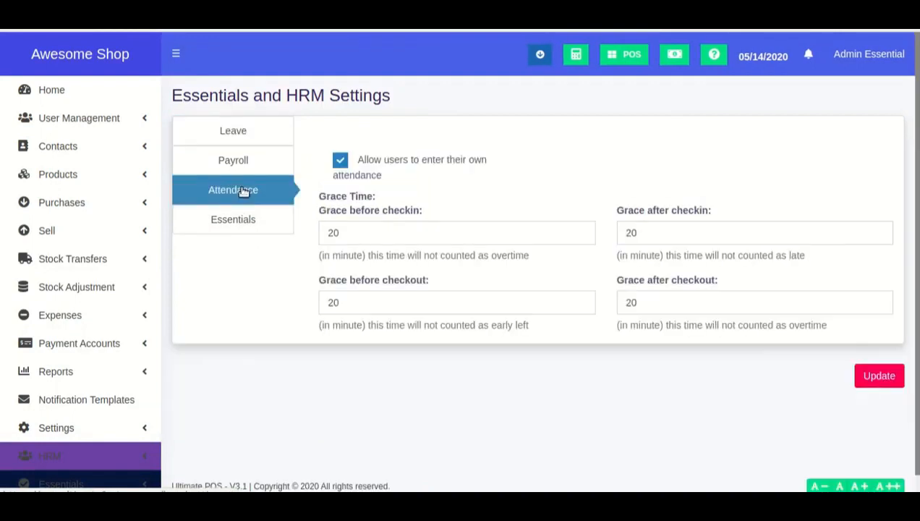
scroll(423, 187, down, 1)
scroll(423, 186, up, 1)
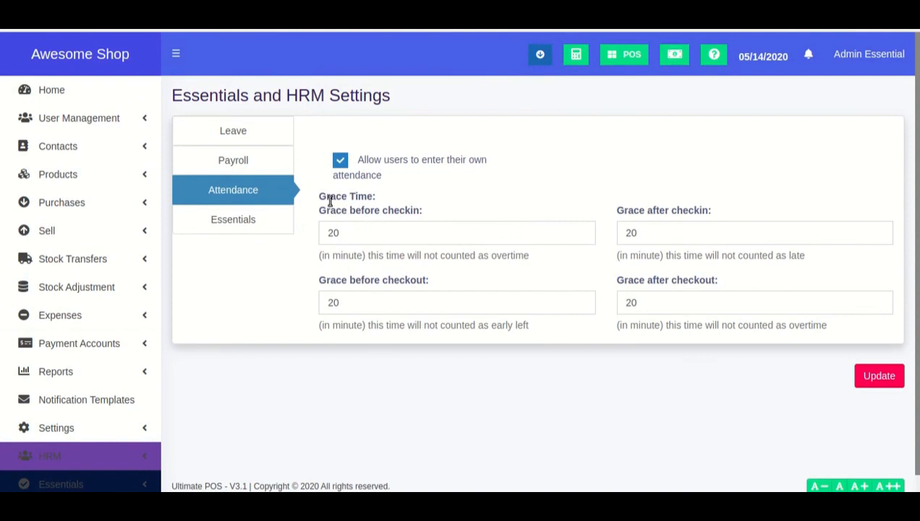
double_click(409, 232)
scroll(434, 232, down, 1)
Step: Bring up the attendance shifts list, view the form for adding a shift and close it without saving
click(117, 425)
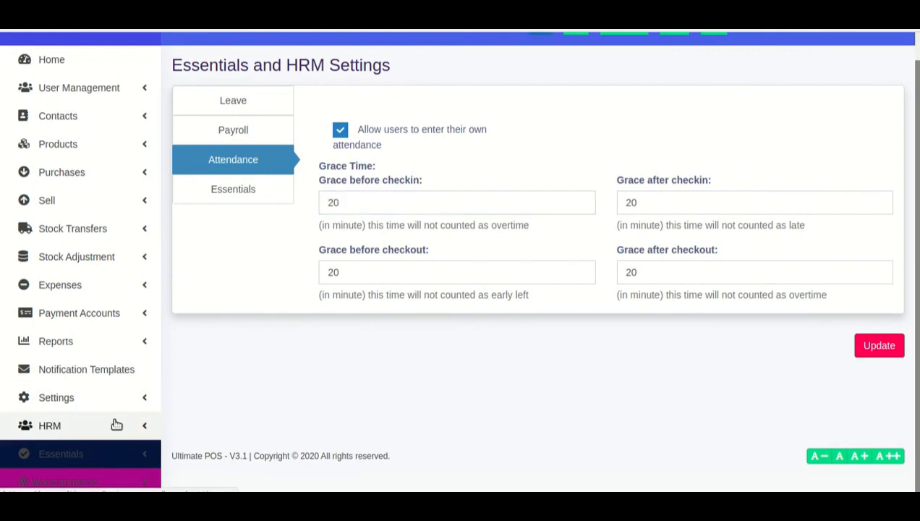
scroll(114, 448, down, 2)
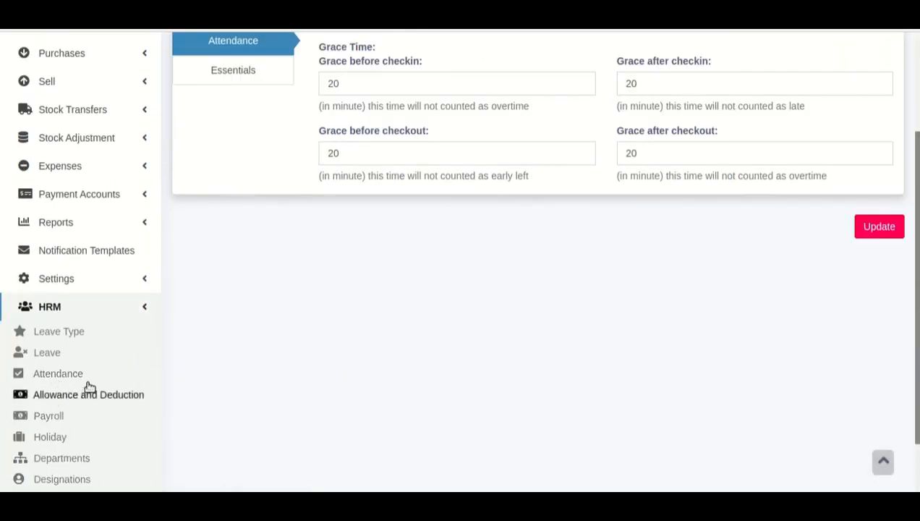
scroll(310, 351, up, 2)
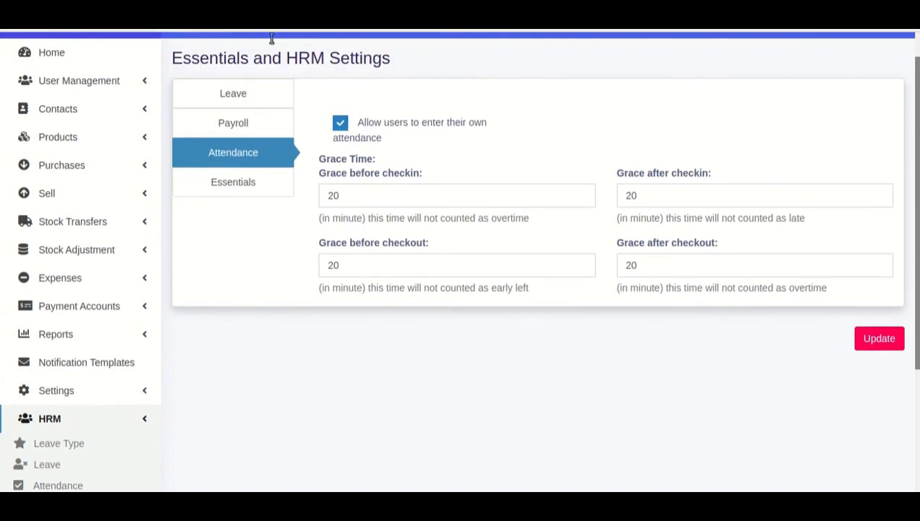
click(877, 221)
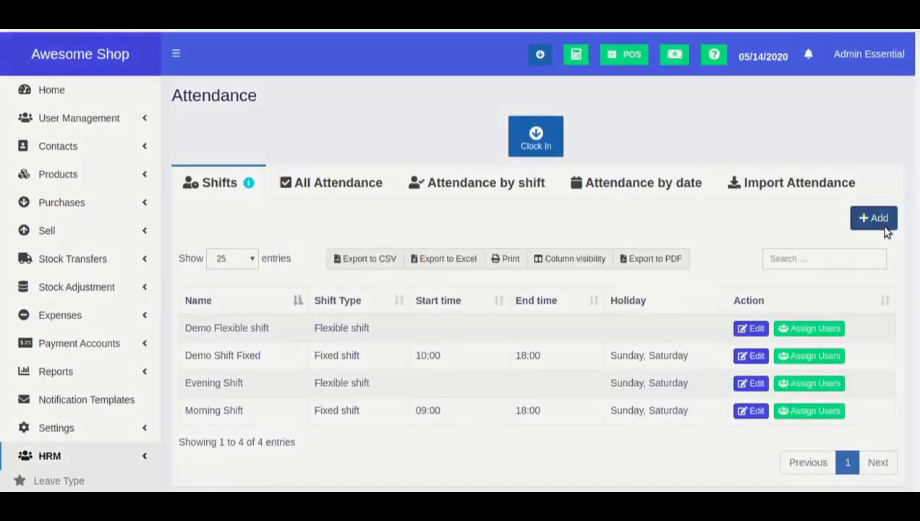
click(307, 185)
click(304, 184)
click(703, 162)
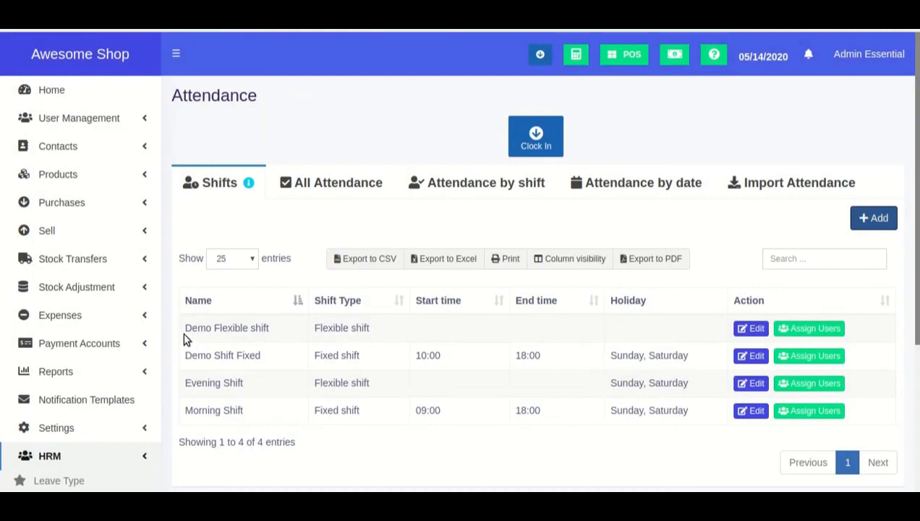
Step: Examine the Demo Flexible shift and Demo Shift Fixed entries, including the fixed shift's start and end times
drag(184, 327, 278, 324)
triple_click(249, 356)
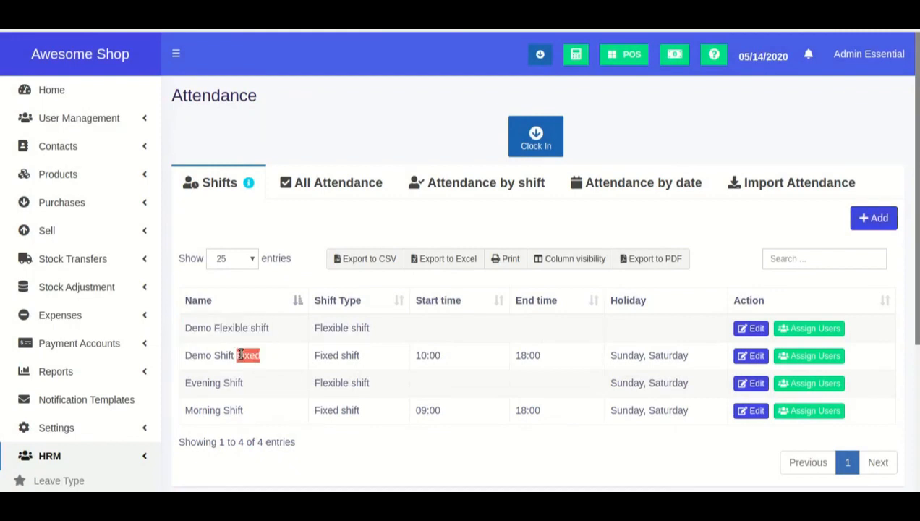
click(433, 354)
double_click(433, 354)
click(526, 355)
double_click(526, 355)
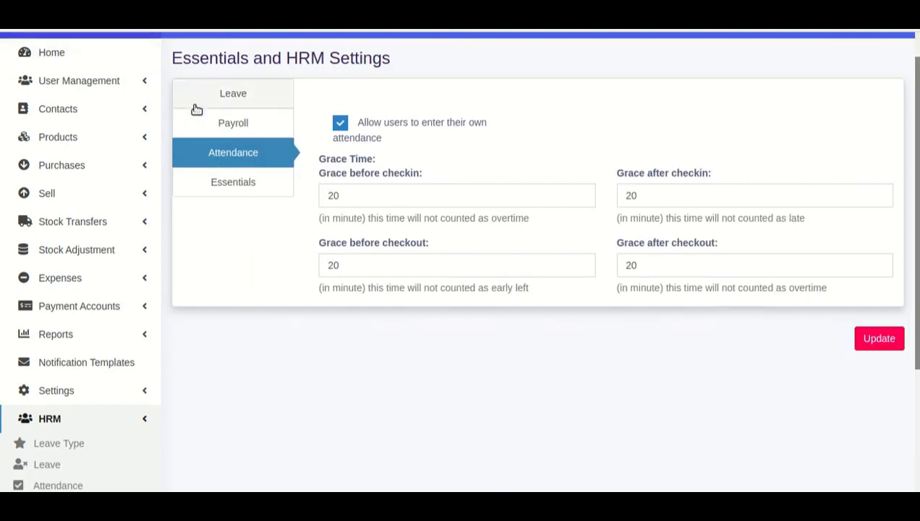
Step: Return to the attendance settings and read the grace before check-in field with its note about overtime
scroll(287, 266, up, 1)
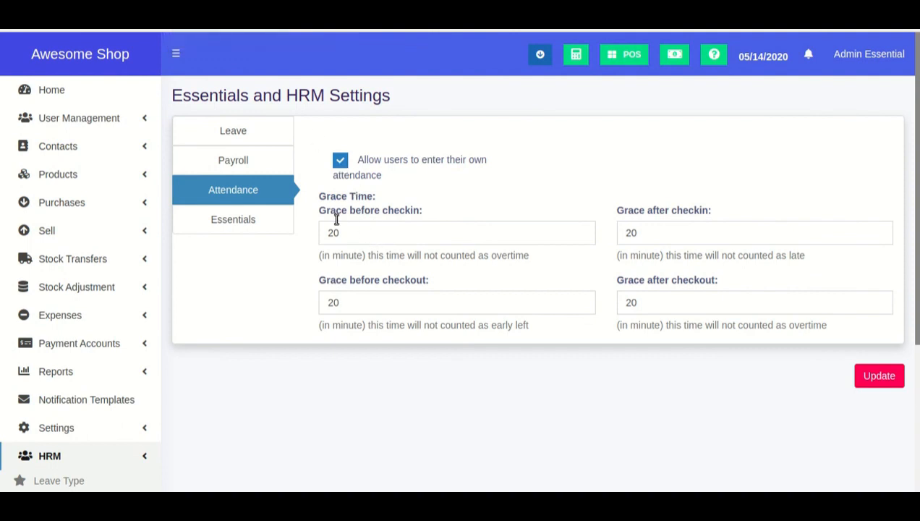
drag(316, 201, 400, 199)
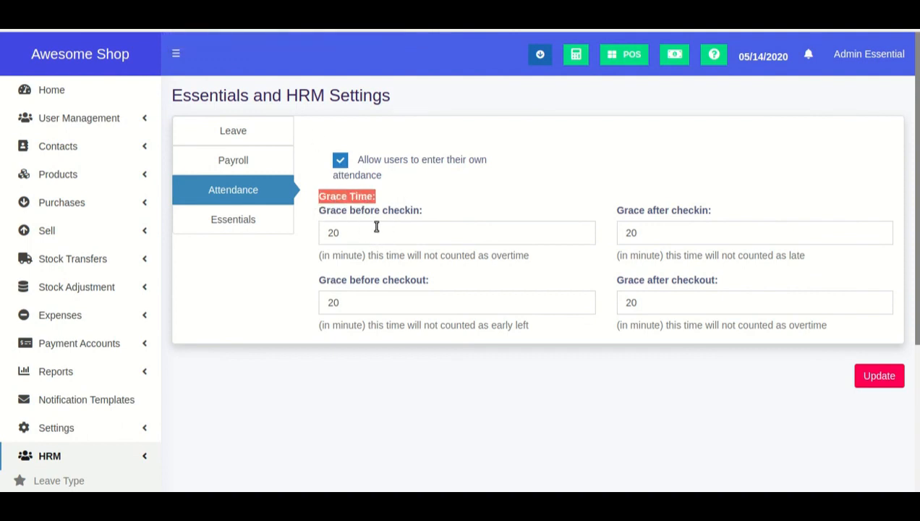
drag(319, 217, 418, 213)
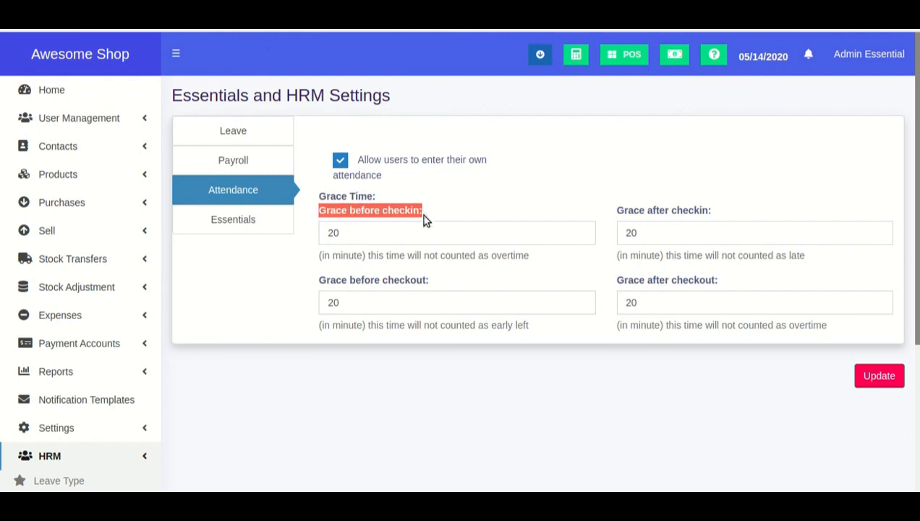
double_click(417, 231)
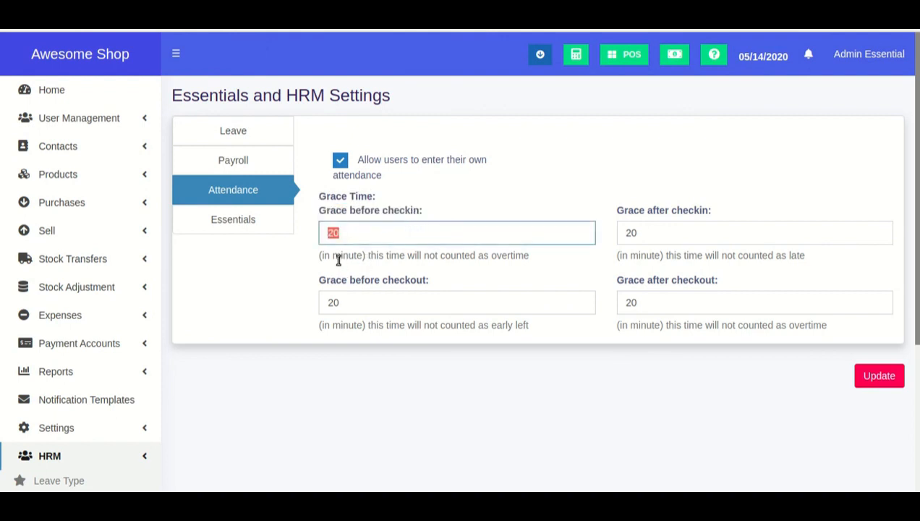
drag(370, 254, 537, 260)
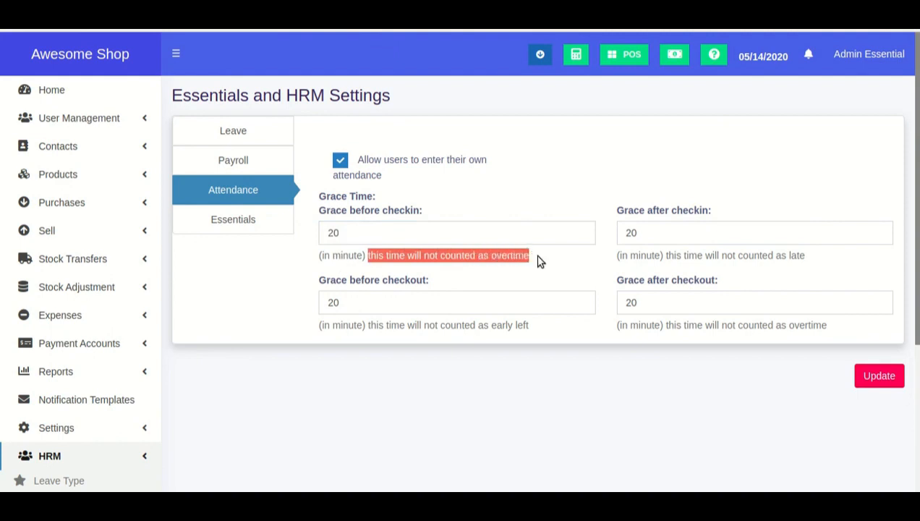
click(537, 260)
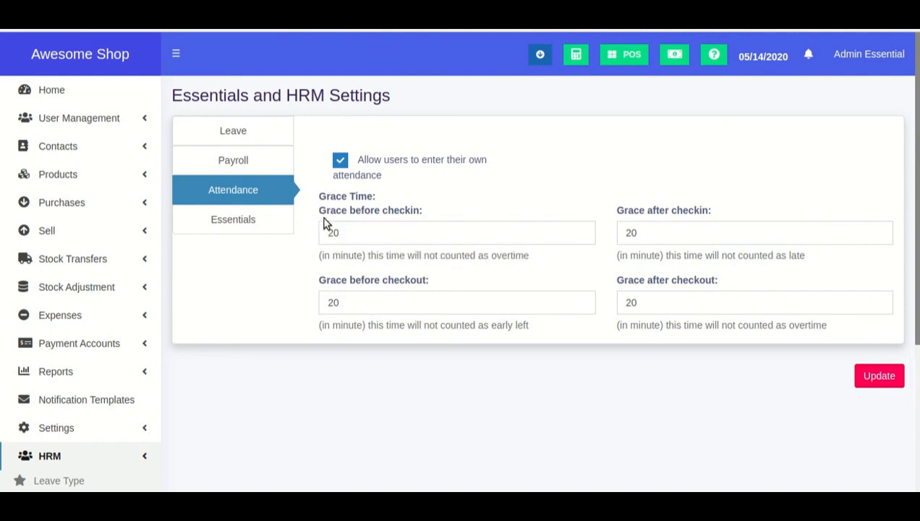
drag(320, 211, 425, 213)
click(425, 213)
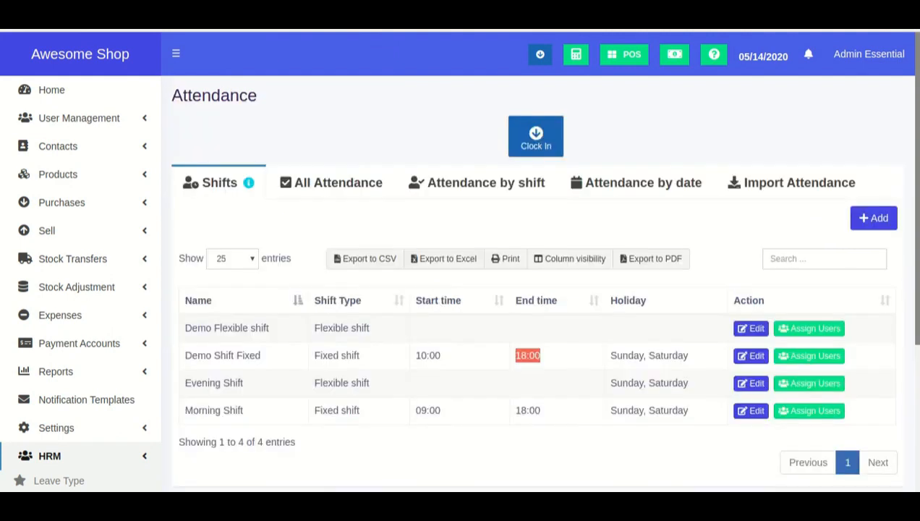
Step: Compare Demo Shift Fixed's start time with the grace before check-in and grace after check-in settings
click(428, 355)
double_click(428, 355)
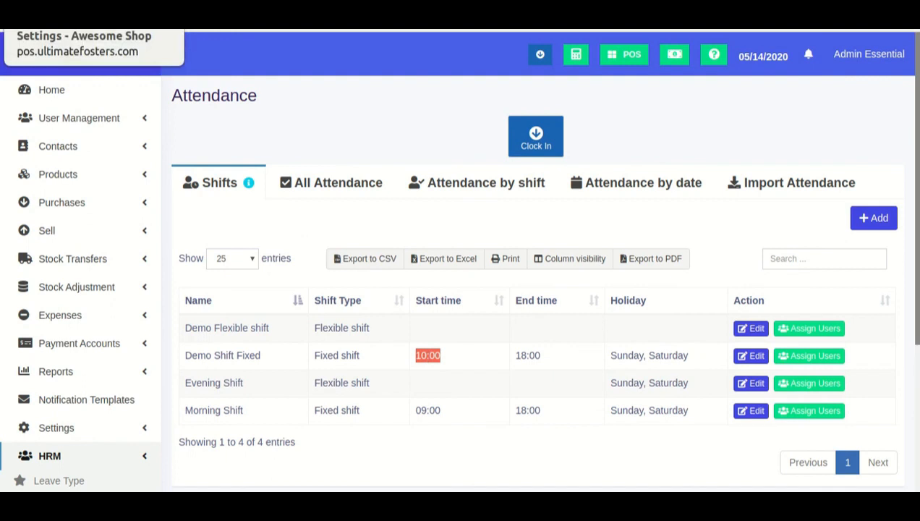
click(94, 21)
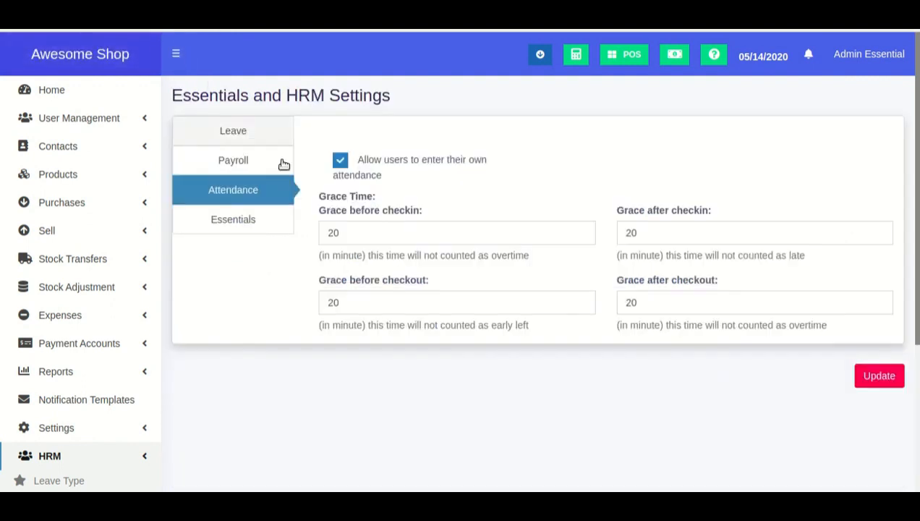
double_click(342, 229)
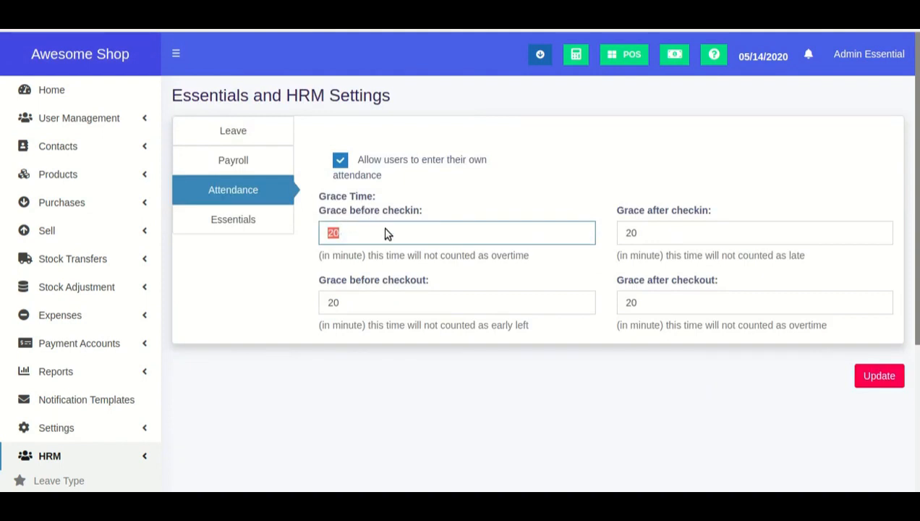
double_click(683, 234)
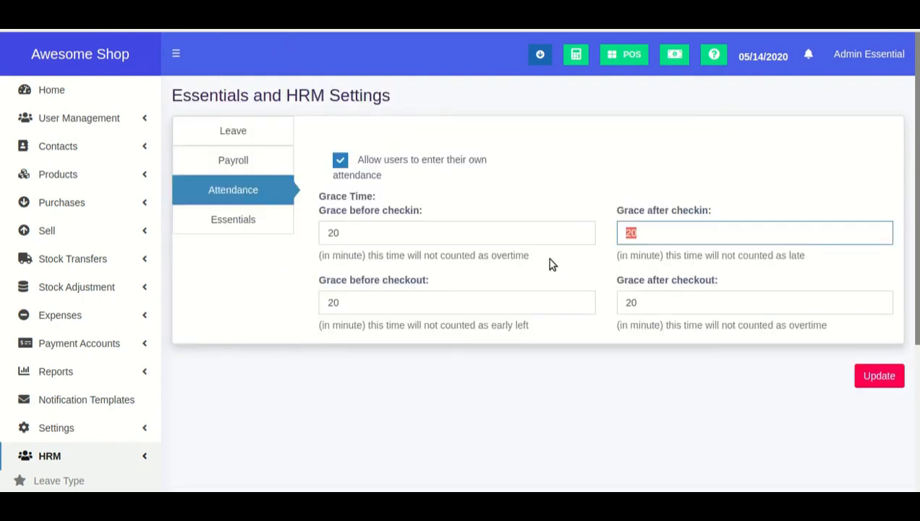
Step: Examine the grace before and after checkout settings and compare them with Demo Shift Fixed's end time
drag(314, 283, 442, 274)
click(441, 274)
click(412, 298)
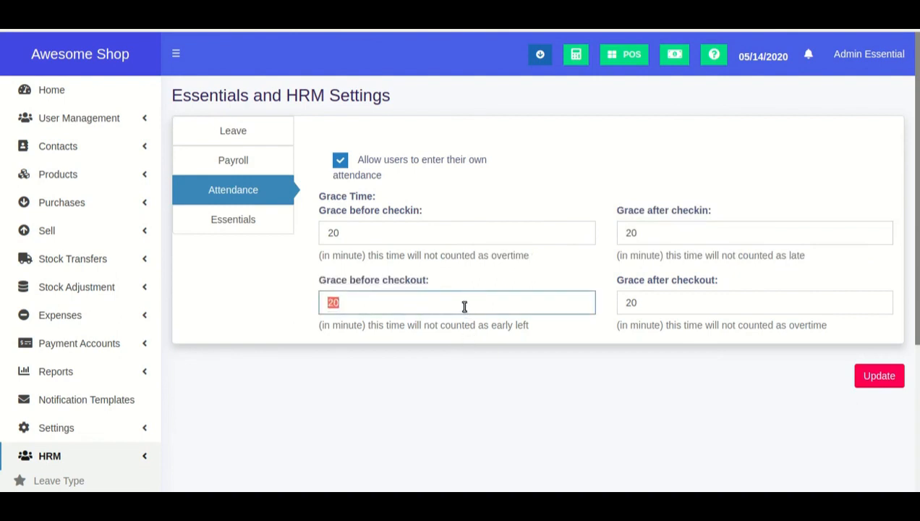
click(357, 304)
click(657, 302)
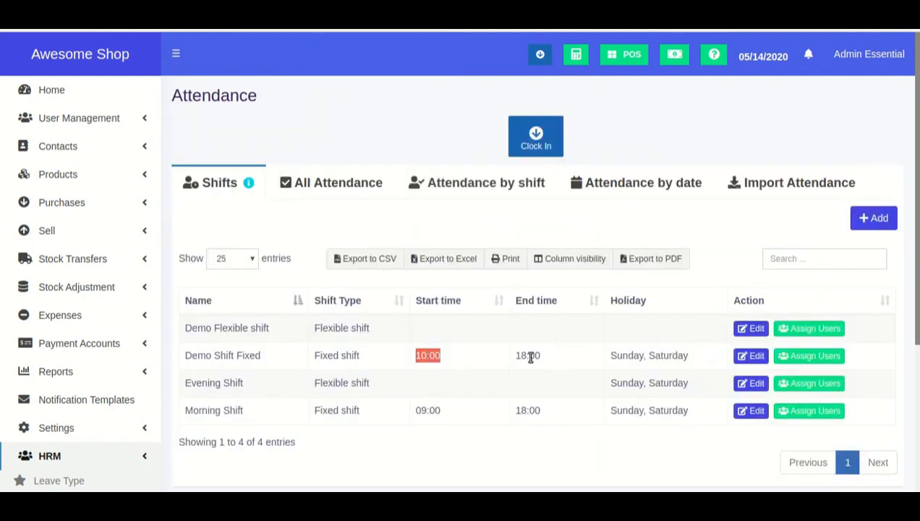
double_click(530, 355)
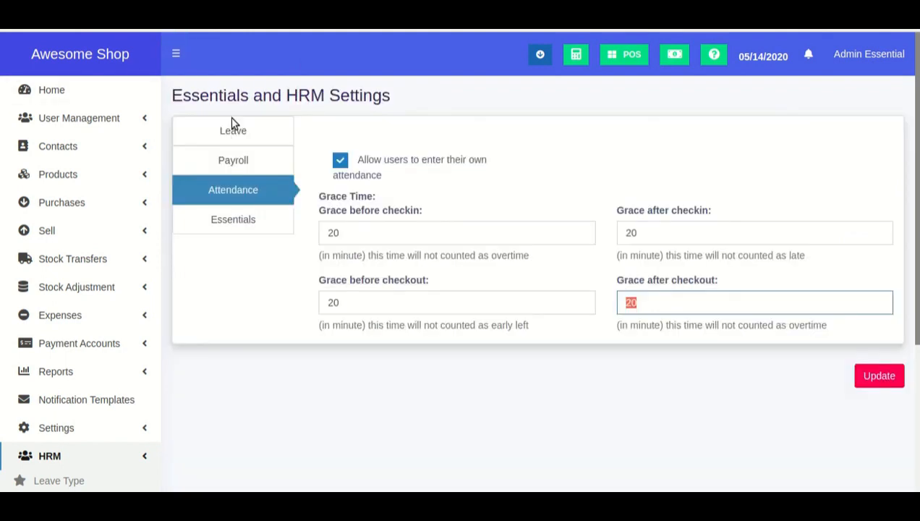
Step: Go back to the attendance settings and review all four grace time fields for check-in and checkout
double_click(370, 237)
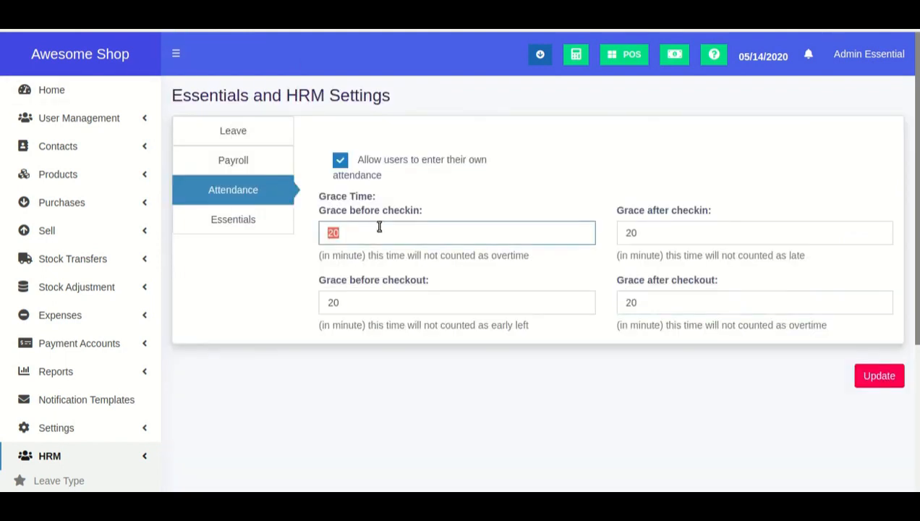
drag(319, 211, 427, 217)
drag(627, 210, 710, 211)
drag(355, 282, 420, 279)
drag(610, 280, 716, 284)
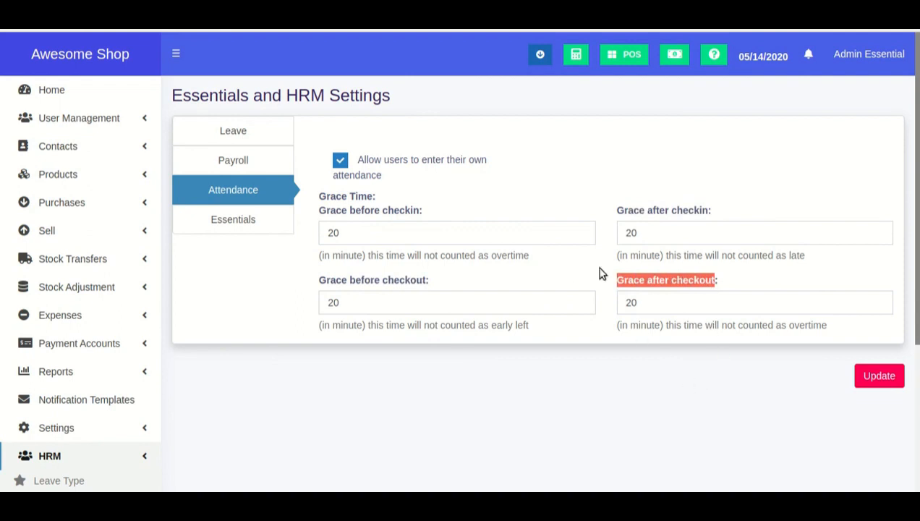